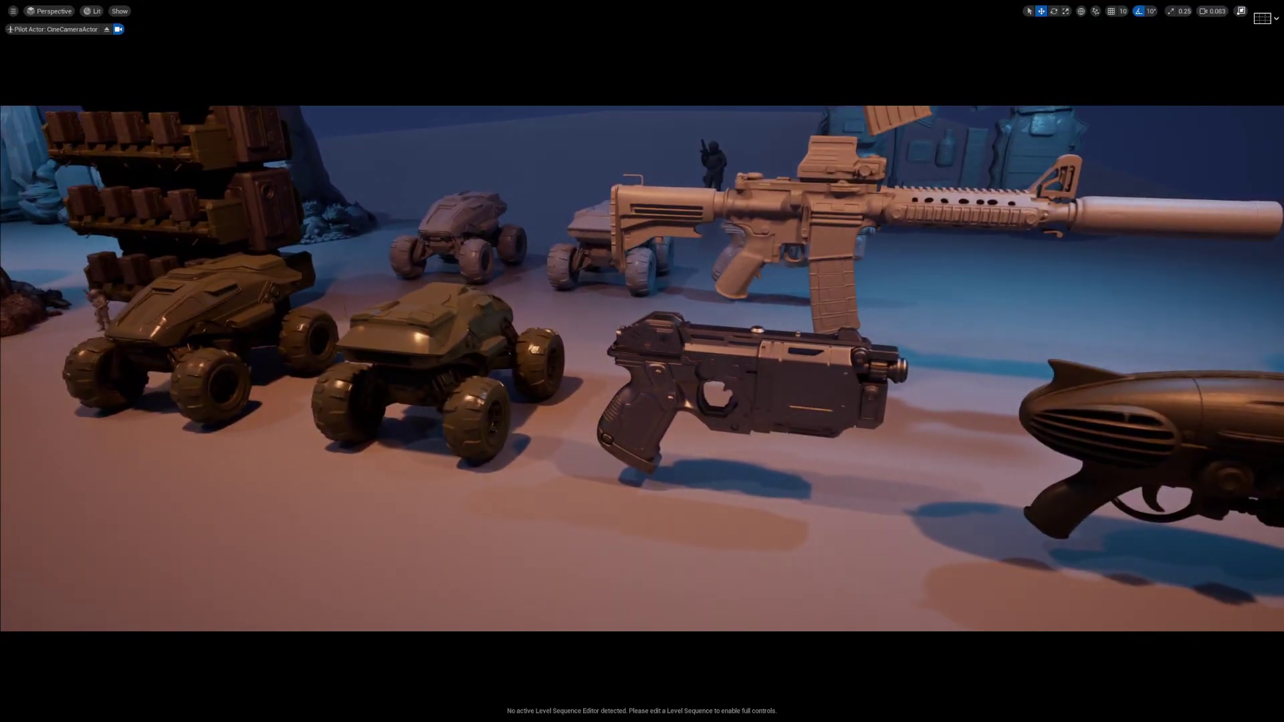
Step: Rotate the dark sci-fi pistol in the foreground about its vertical axis
click(793, 425)
key(e)
drag(791, 493, 696, 521)
mouse_move(745, 455)
mouse_down()
mouse_move(678, 473)
mouse_move(769, 522)
mouse_move(774, 458)
mouse_move(745, 455)
mouse_up()
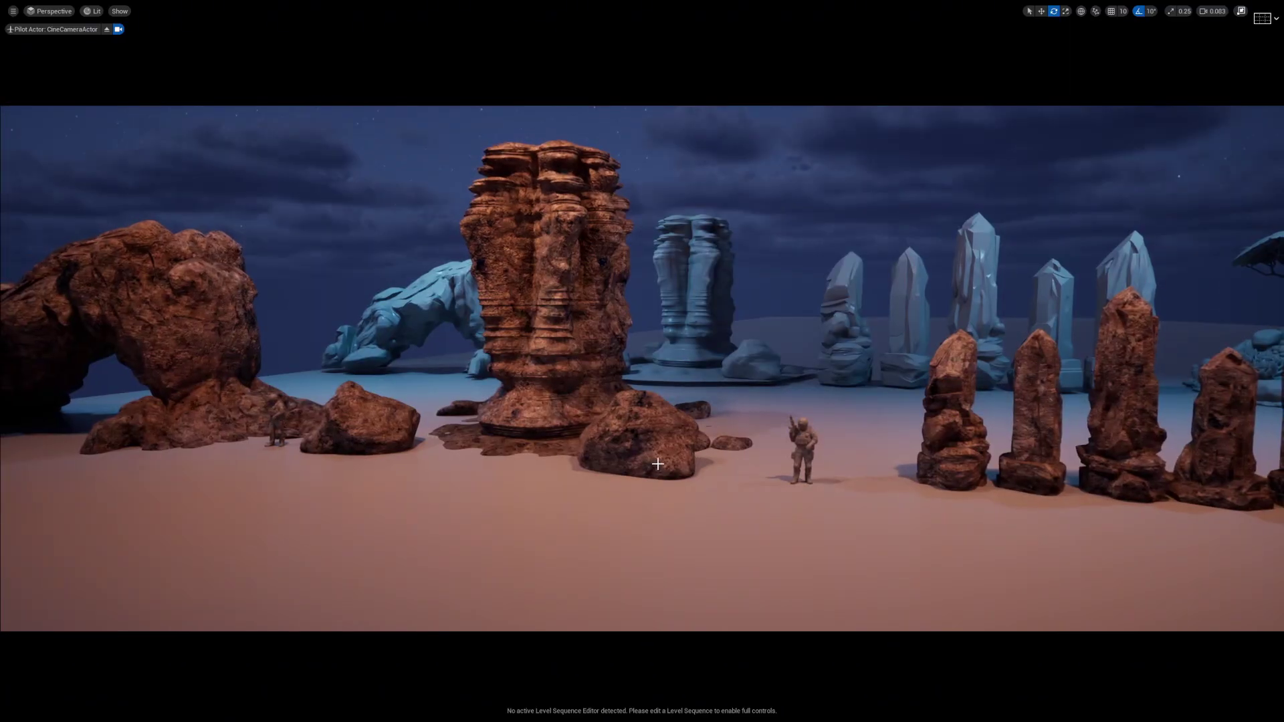
Step: Rotate the tall red rock pillar formation and the boulder formation with the tree about their vertical axes
click(613, 440)
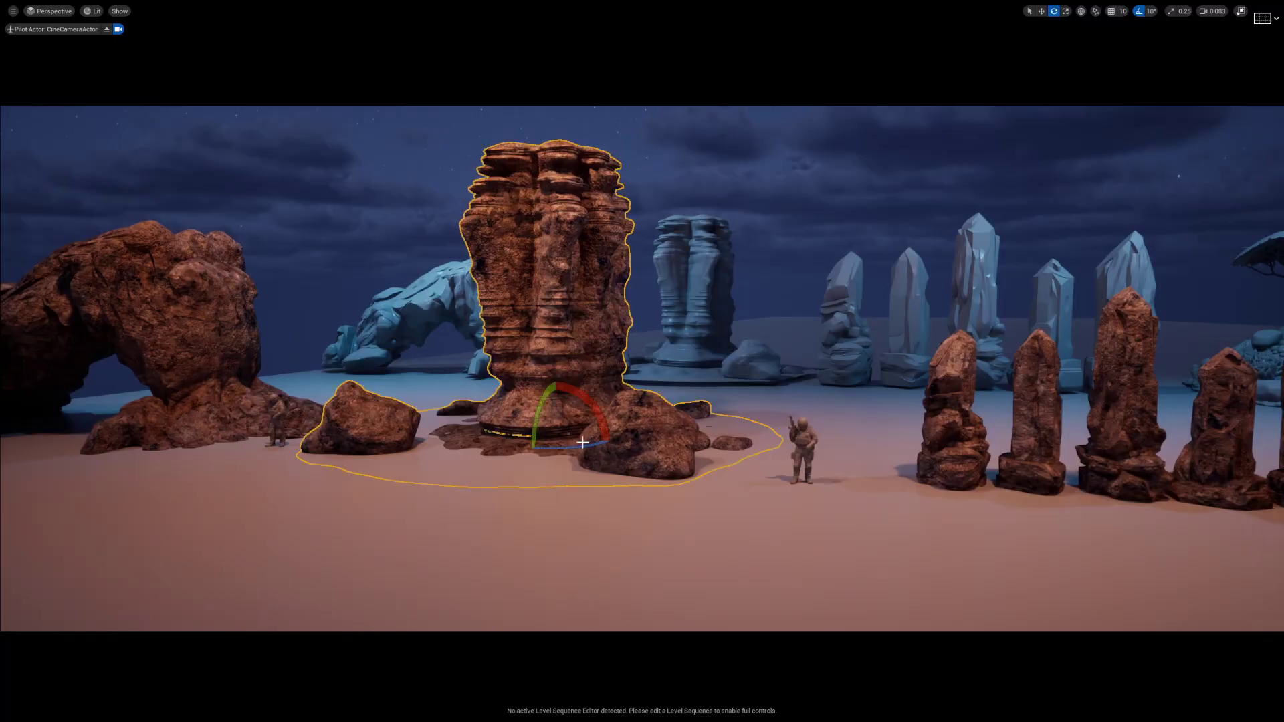
drag(588, 443, 398, 422)
key(w)
mouse_move(800, 443)
right_down()
mouse_move(1103, 444)
mouse_move(801, 423)
right_up()
key(s)
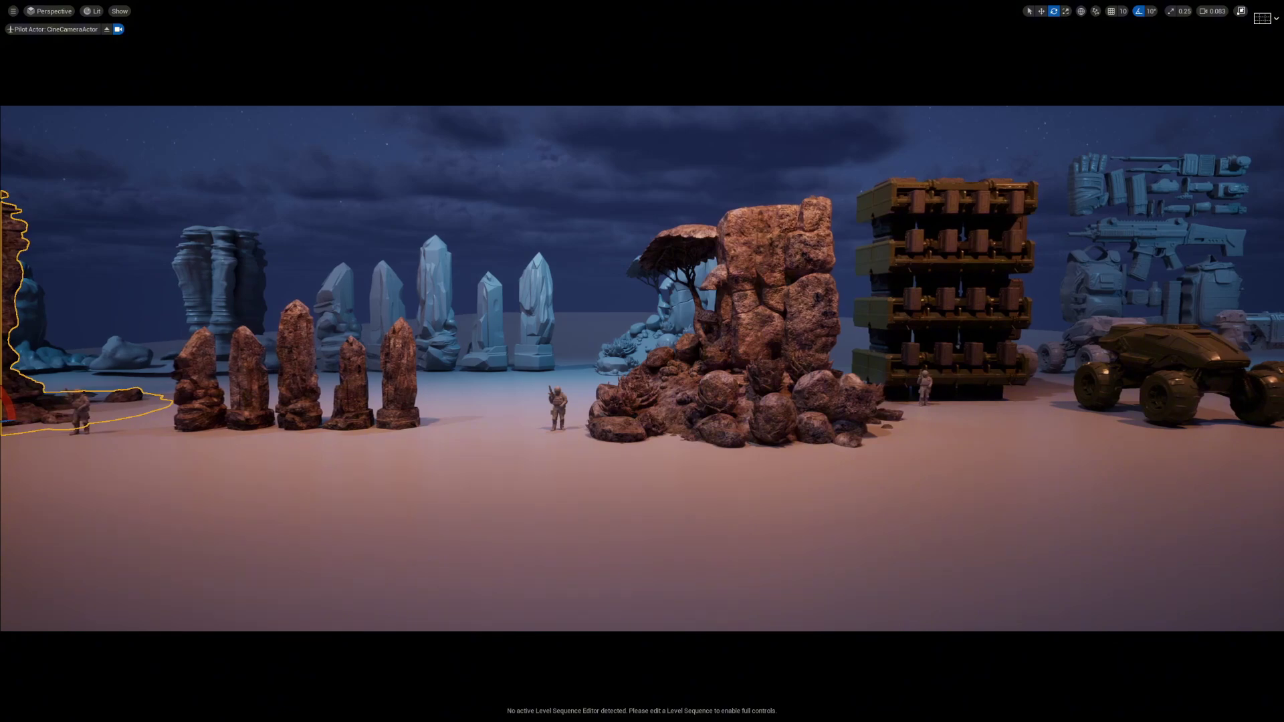
click(800, 424)
drag(722, 436, 1110, 435)
drag(535, 347, 392, 279)
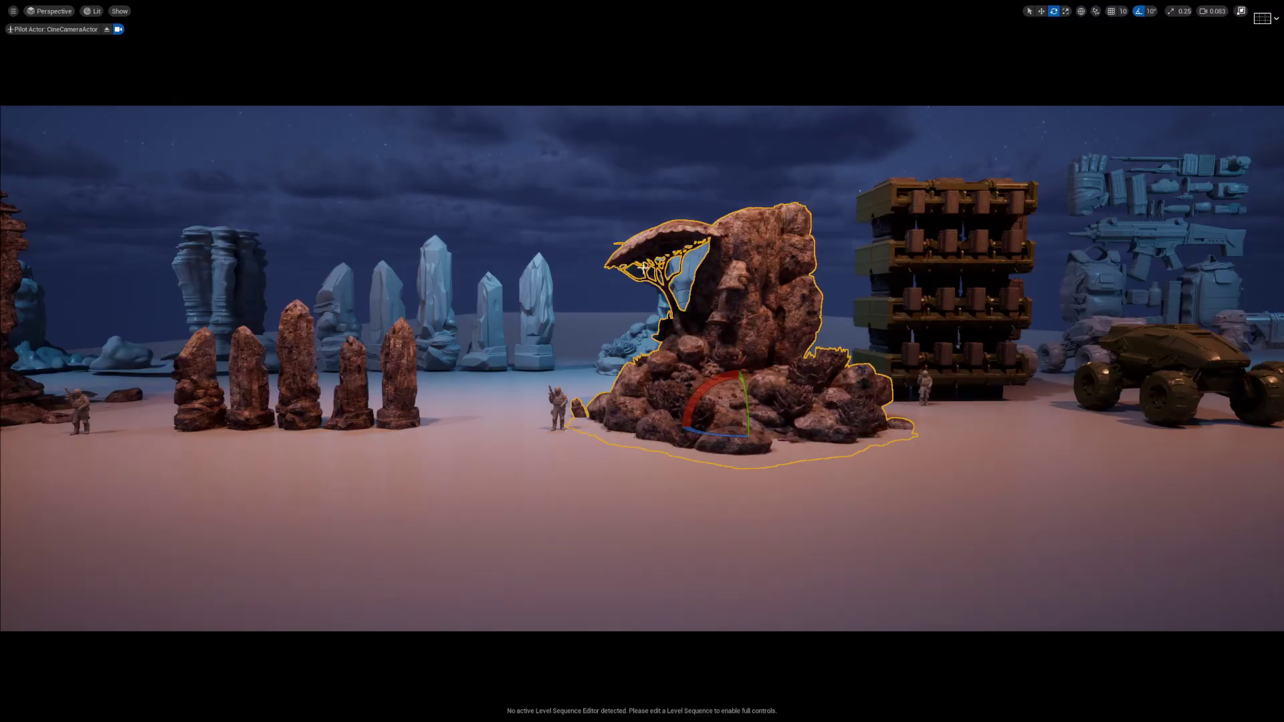
Step: Switch the viewport to the Lighting Only view mode and return it to fullscreen
key(F11)
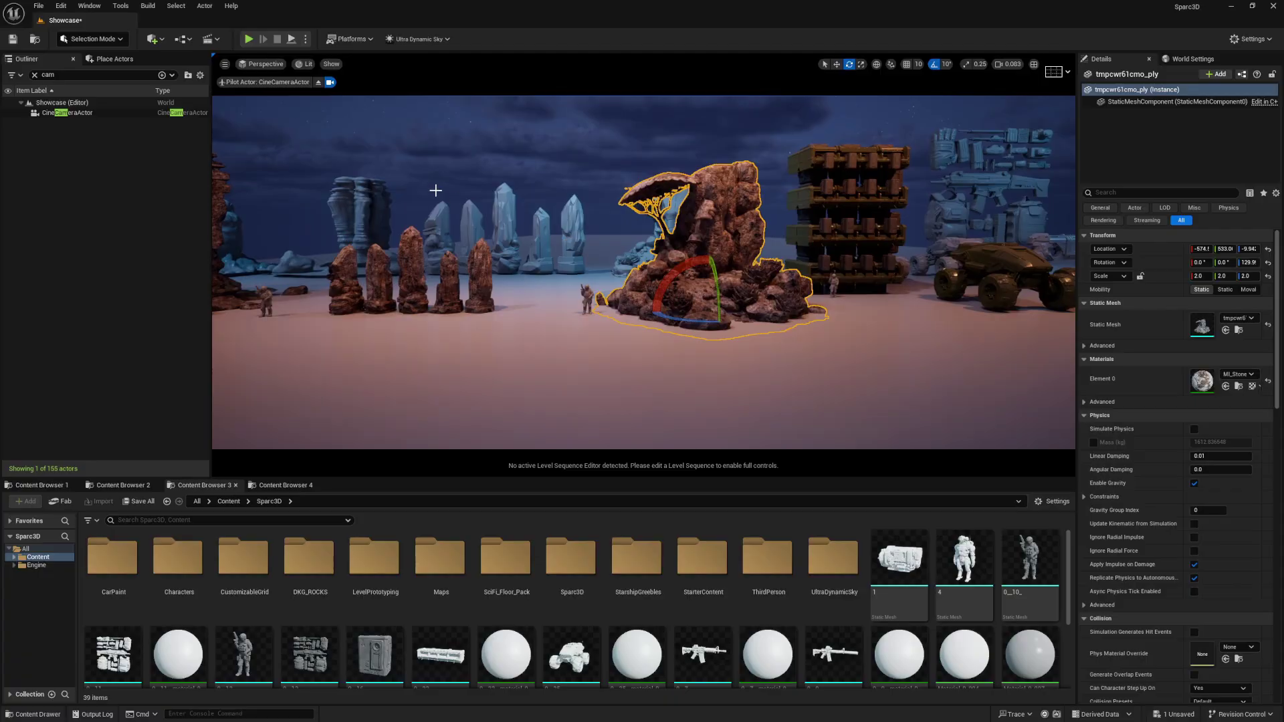
click(305, 64)
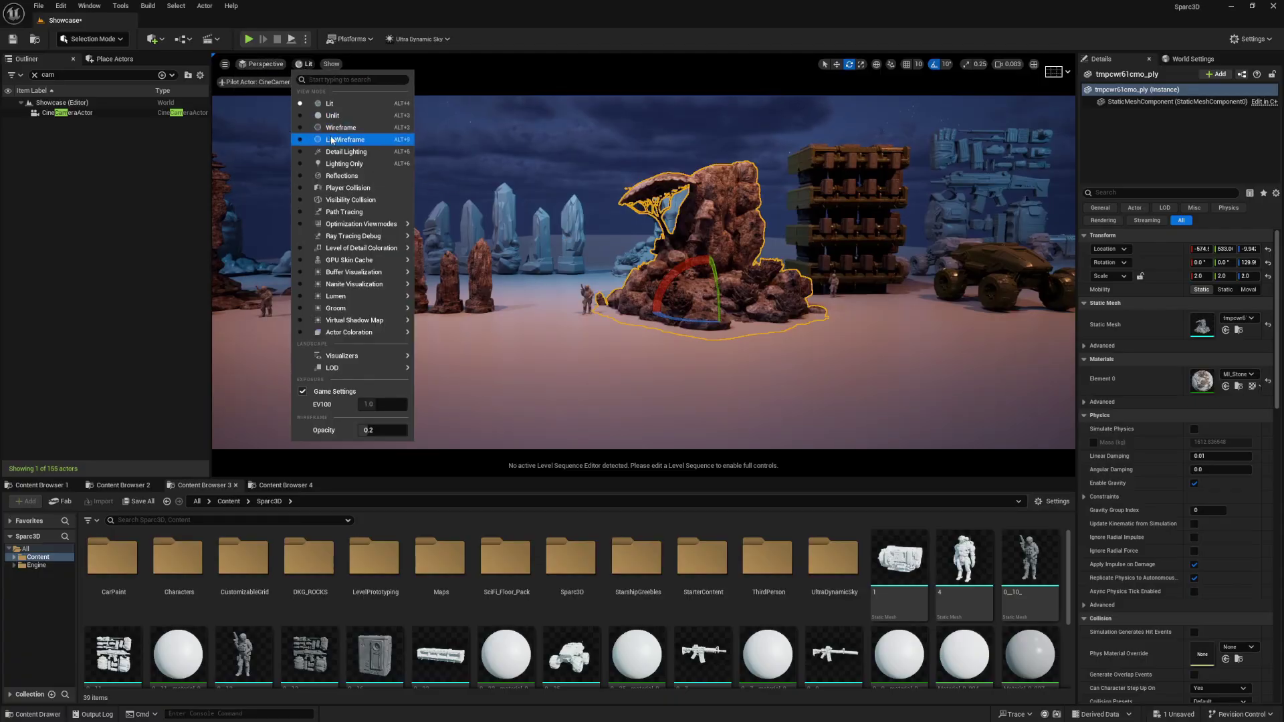
click(346, 164)
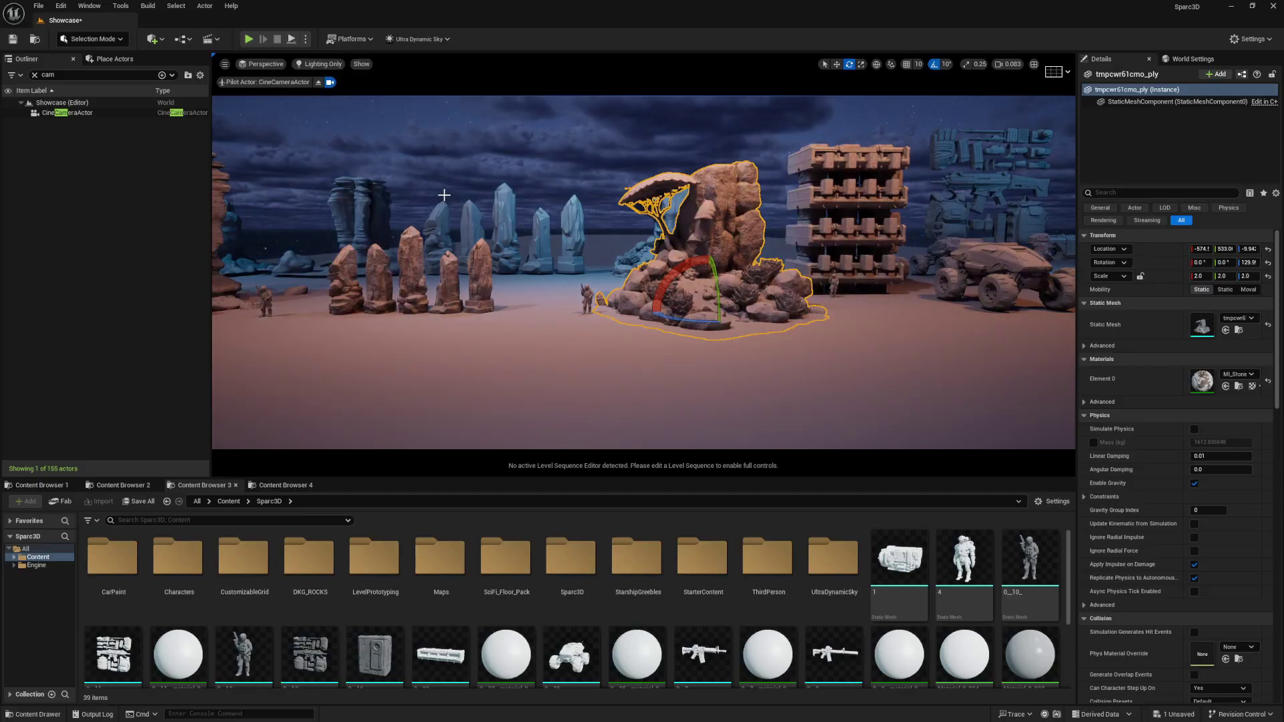
key(F11)
Step: Rotate the boulder formation with the tree about its vertical axis in the Lighting Only view and inspect it up close
key(s)
right_drag(551, 250, 571, 265)
key(w)
right_drag(656, 363, 661, 410)
key(e)
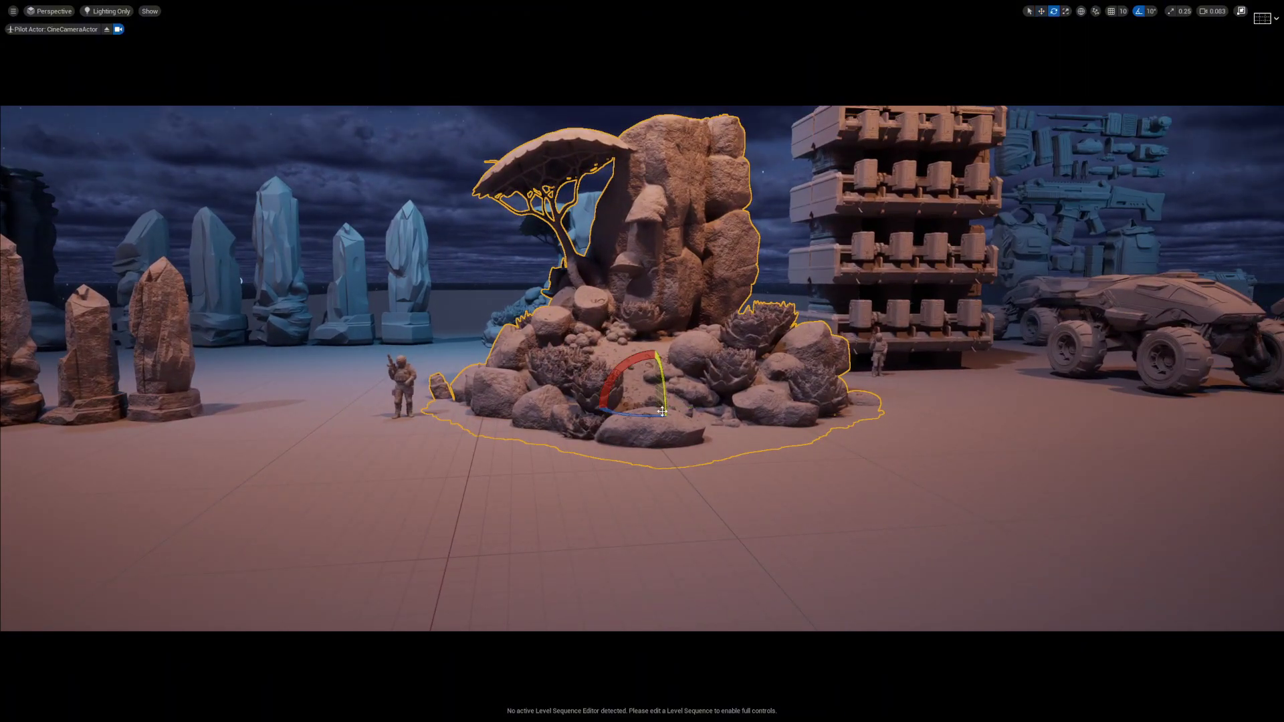
drag(650, 413, 809, 416)
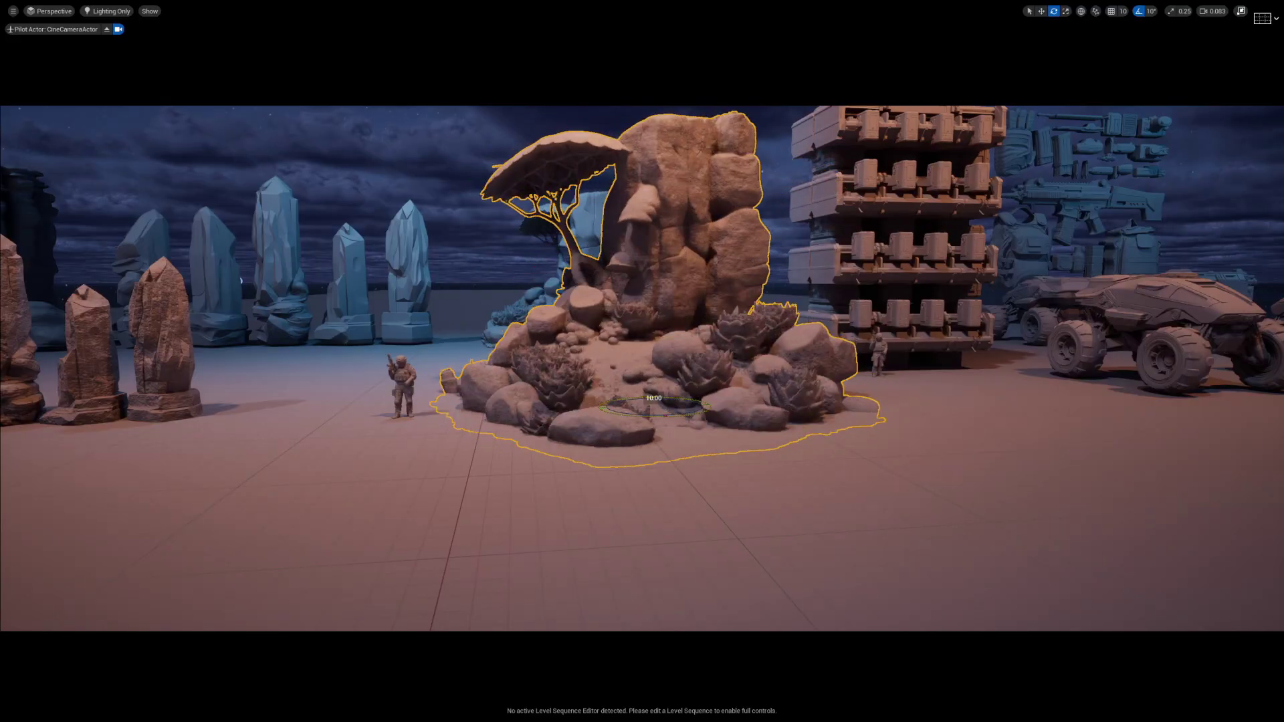
key(w)
right_drag(651, 414, 788, 404)
key(Escape)
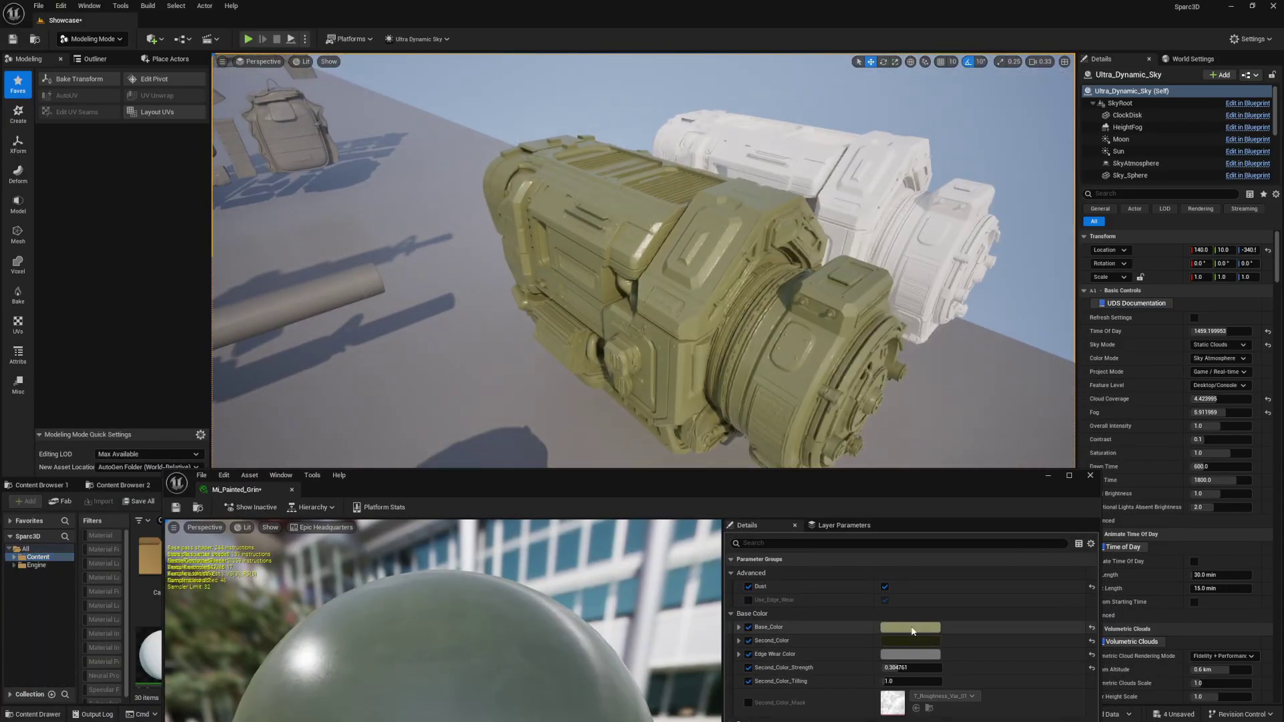
Step: Darken the Base_Color of the green engine's painted material to dark olive and adjust its Edge Wear Color to a darker grey
click(911, 630)
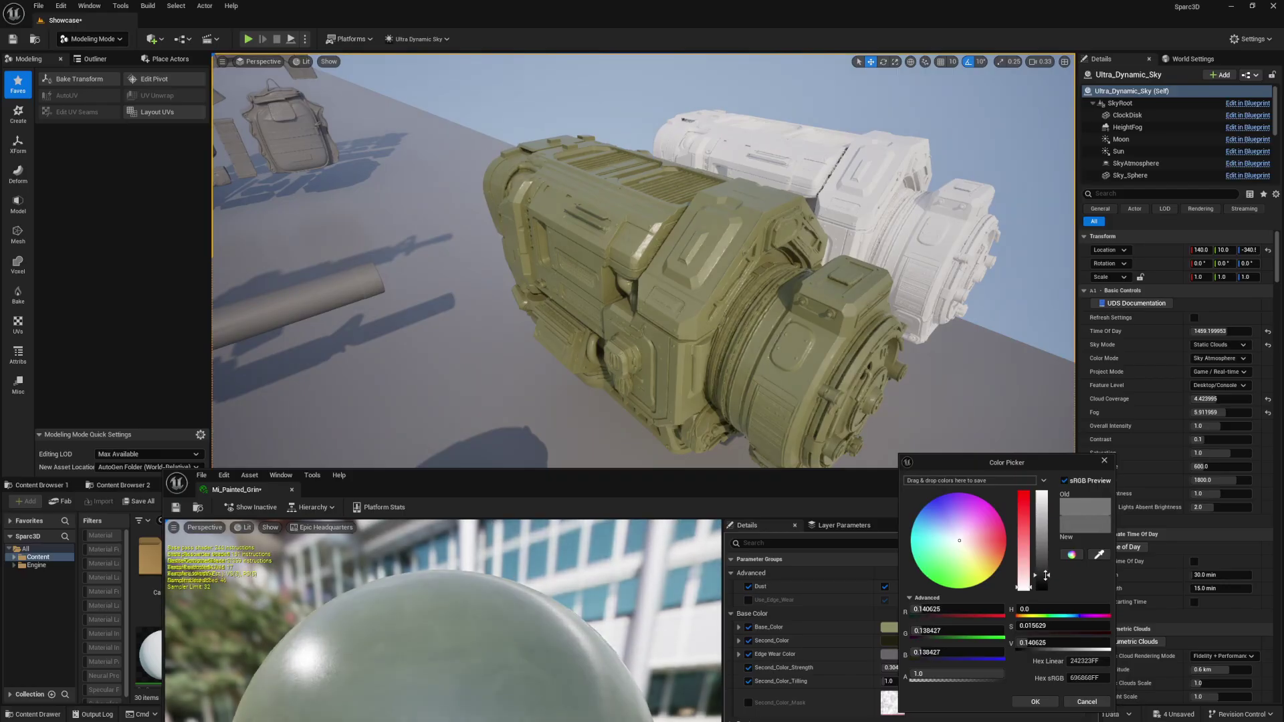
drag(1019, 535, 1022, 568)
click(1029, 702)
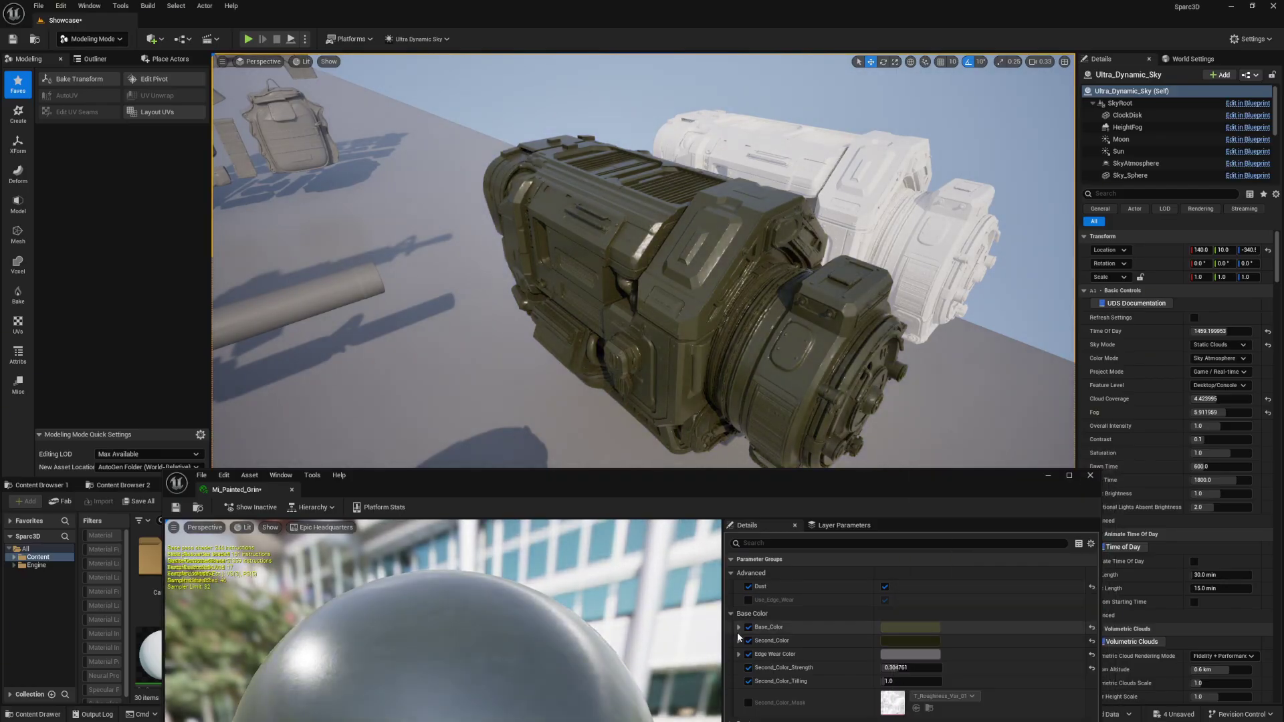
click(731, 613)
click(909, 667)
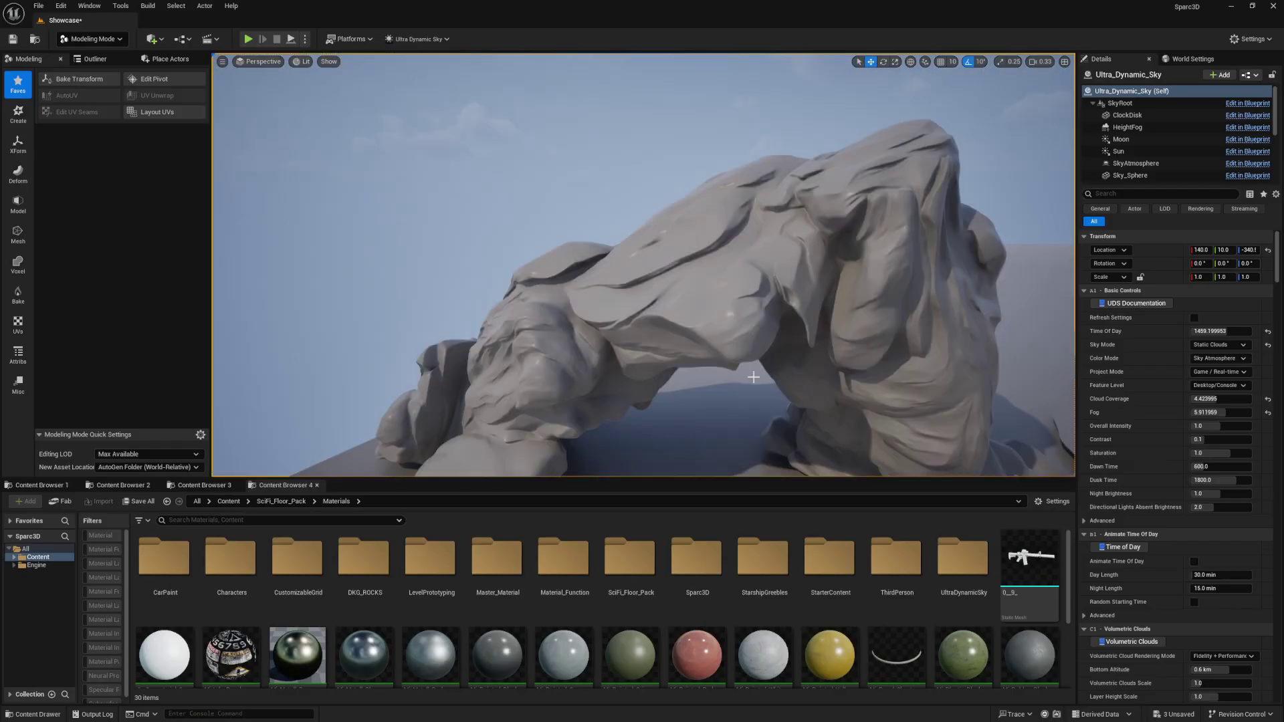
Step: Examine the untextured rock arch, the neighbouring rock pillar and the green wheeled vehicle up close
click(752, 377)
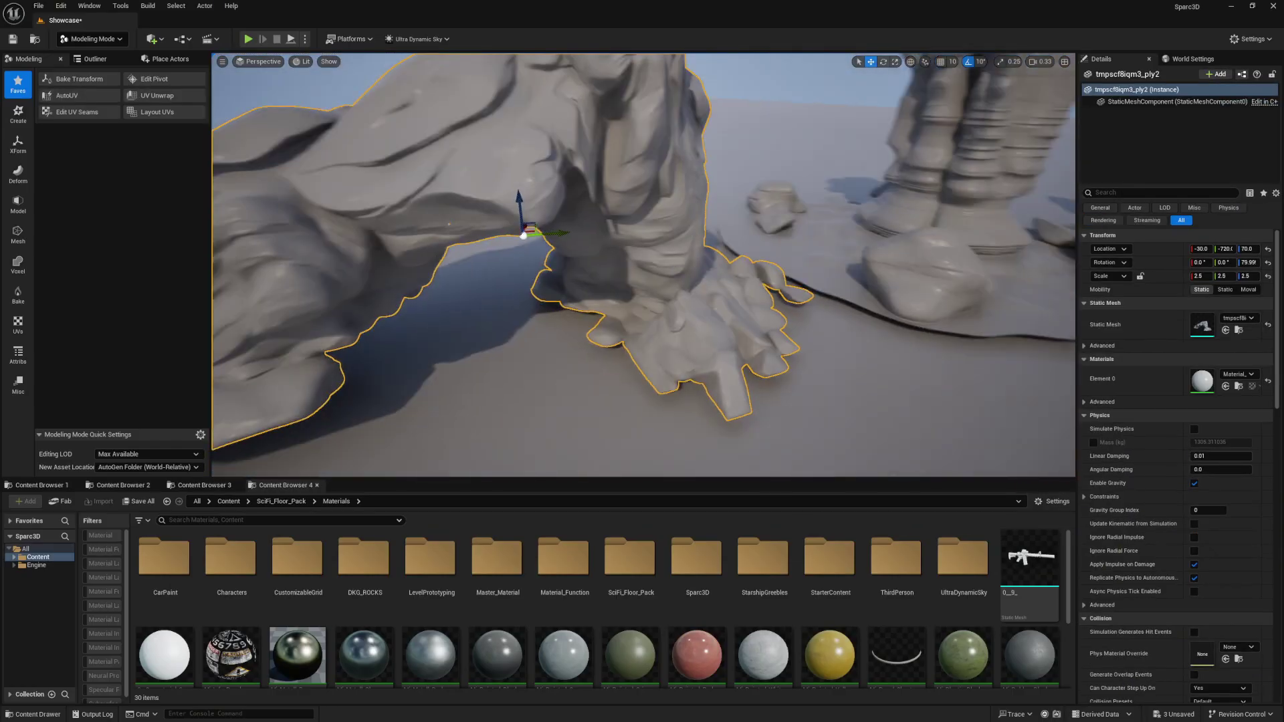
right_drag(731, 396, 731, 397)
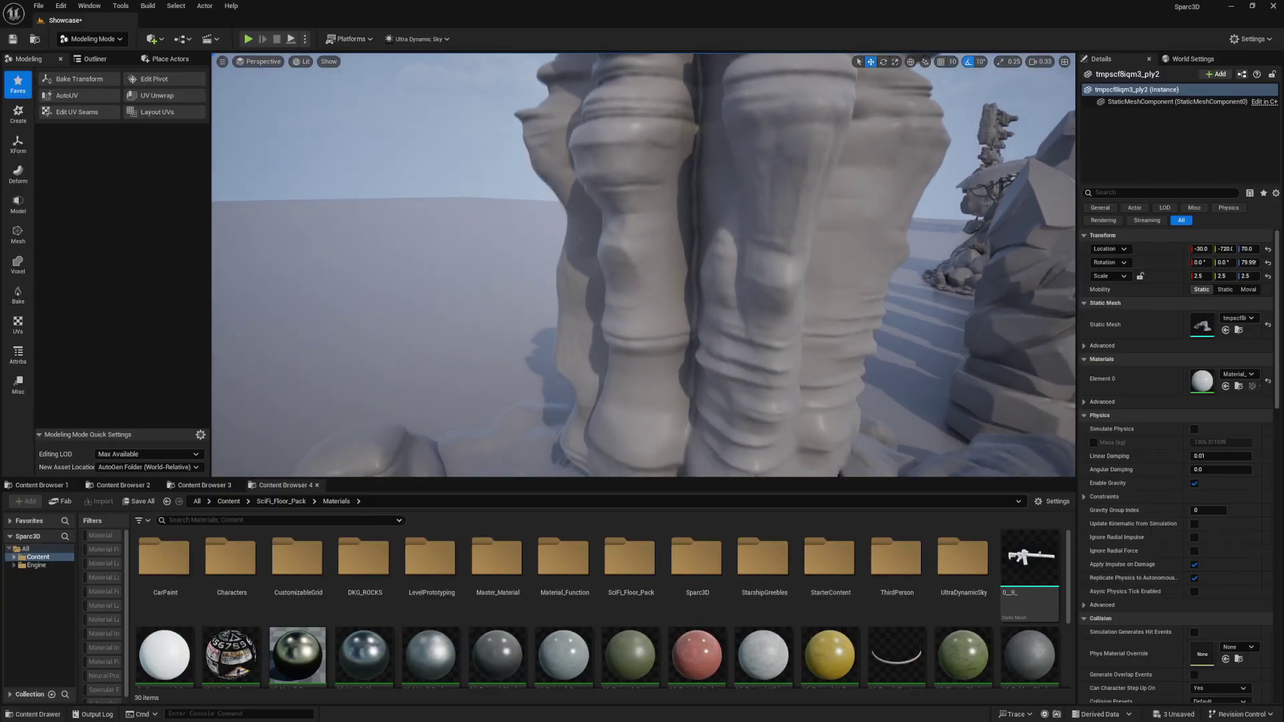
right_drag(747, 391, 747, 391)
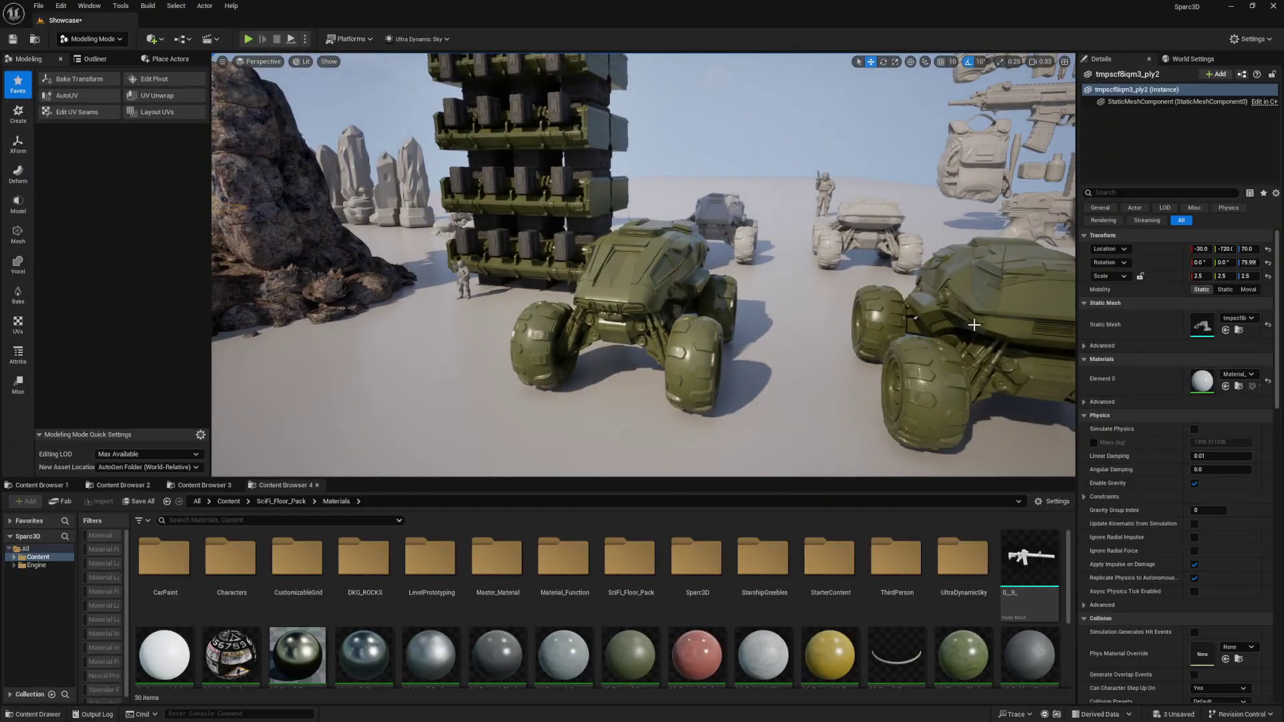
click(974, 325)
key(f)
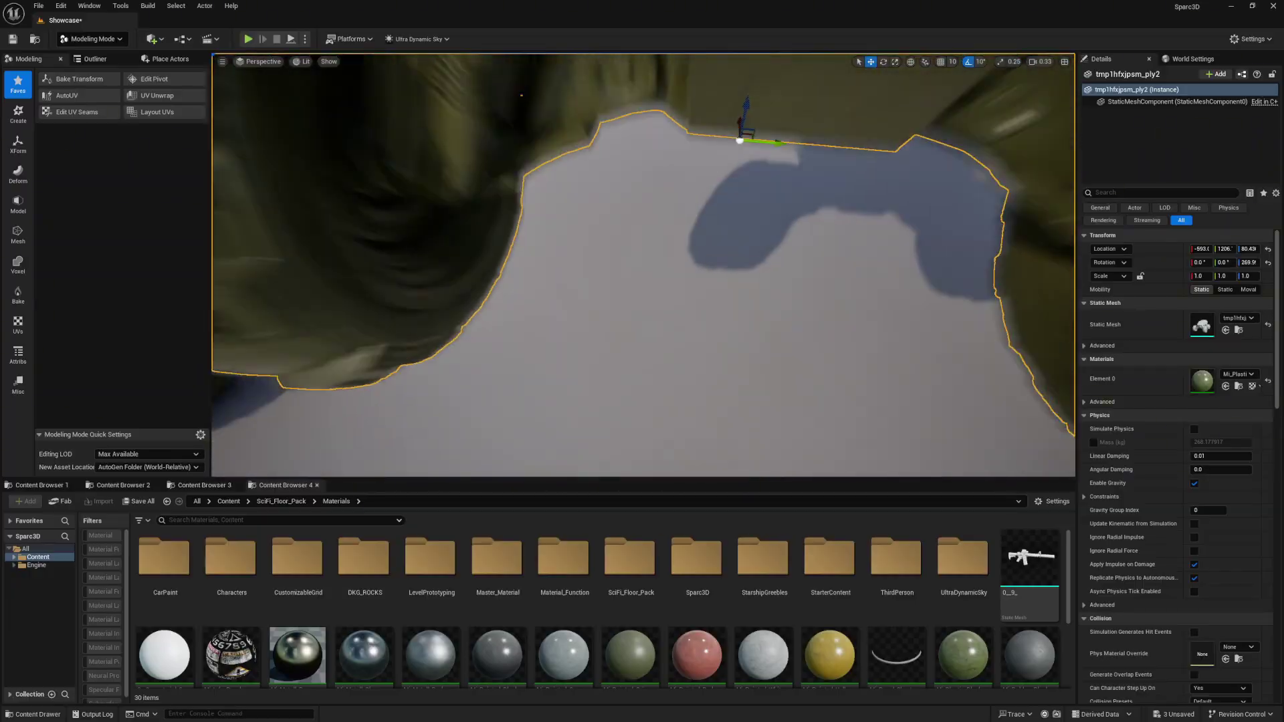
right_drag(641, 267, 642, 267)
Step: With the rotate tool, turn the green ray gun beside the grey sci-fi pistol about its vertical axis
click(668, 288)
key(e)
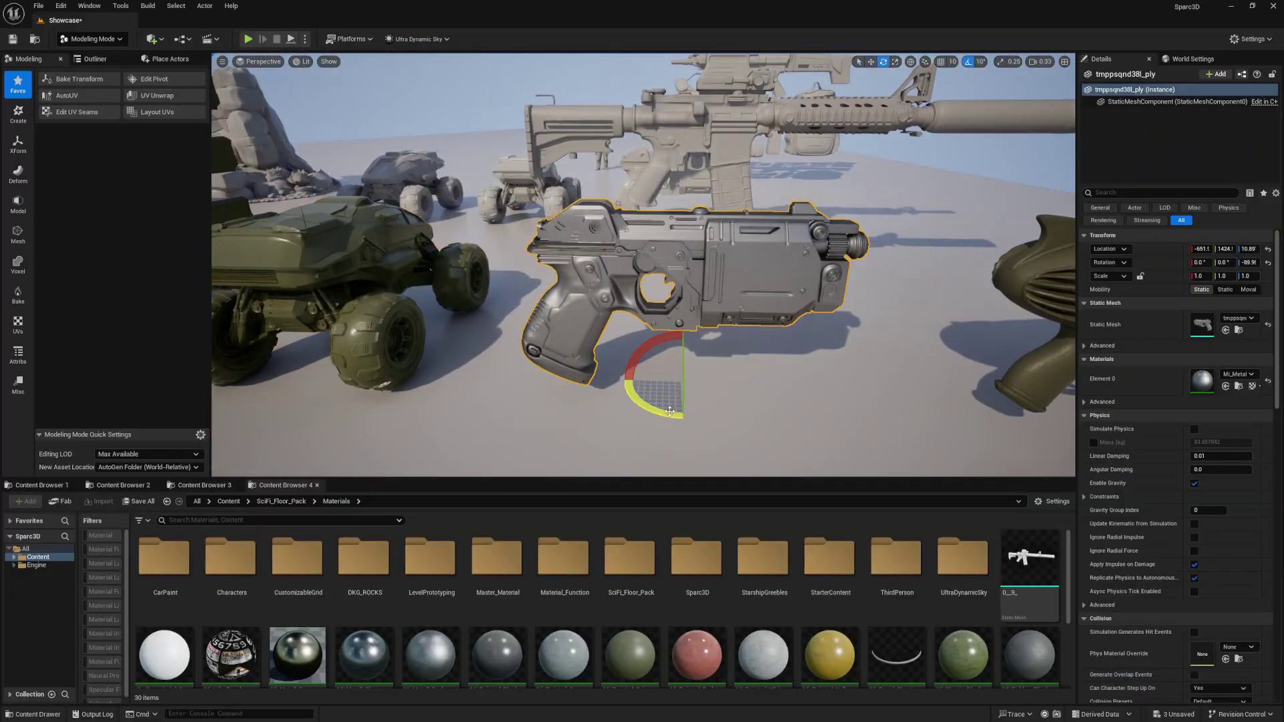
click(1042, 281)
key(f)
drag(696, 401, 797, 408)
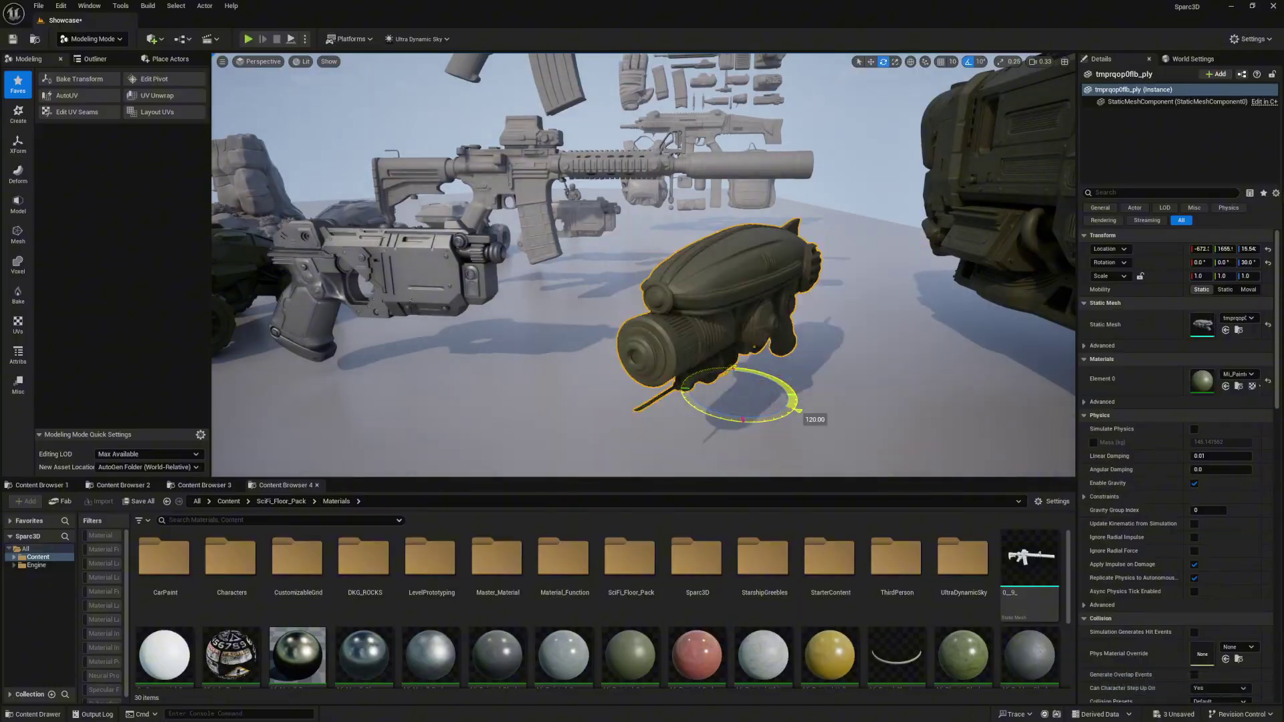
Step: Focus on the large dark green engine and rotate it about its vertical axis
click(996, 267)
key(f)
drag(735, 320, 709, 334)
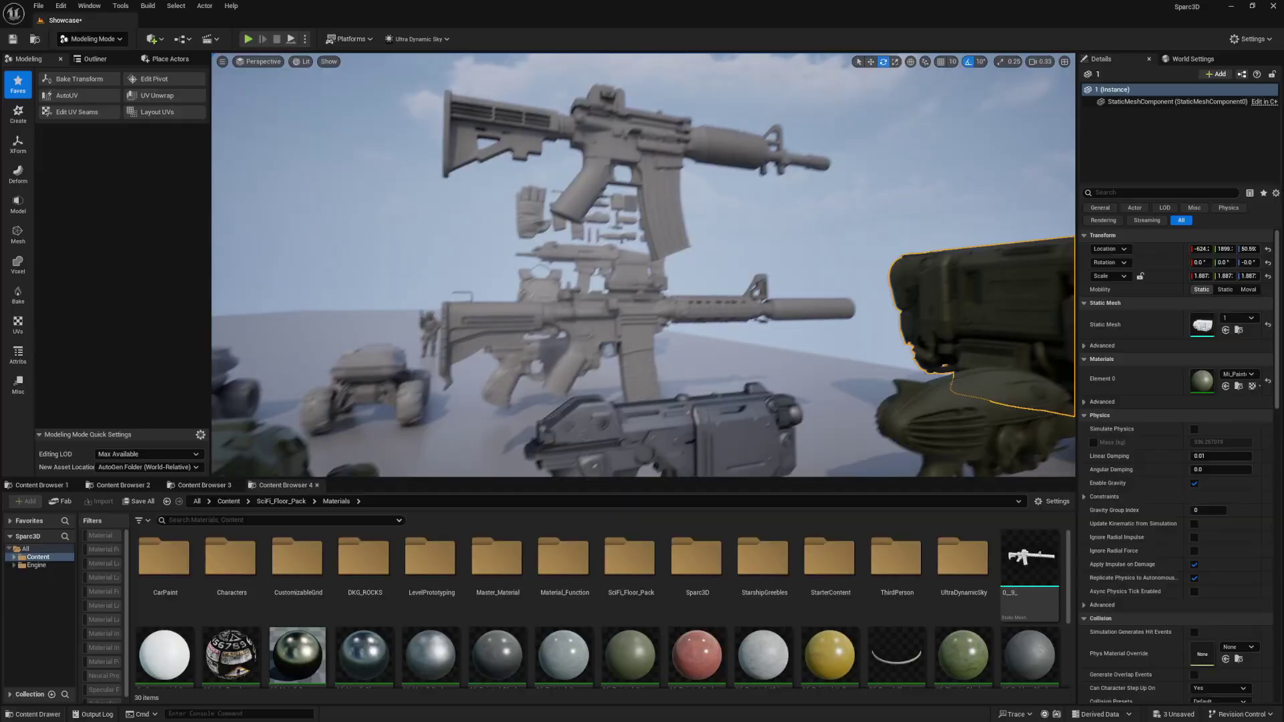
Step: Rotate the grey suppressed rifle and the rifle floating above it about their vertical axes, and inspect the backpack model
click(602, 314)
key(f)
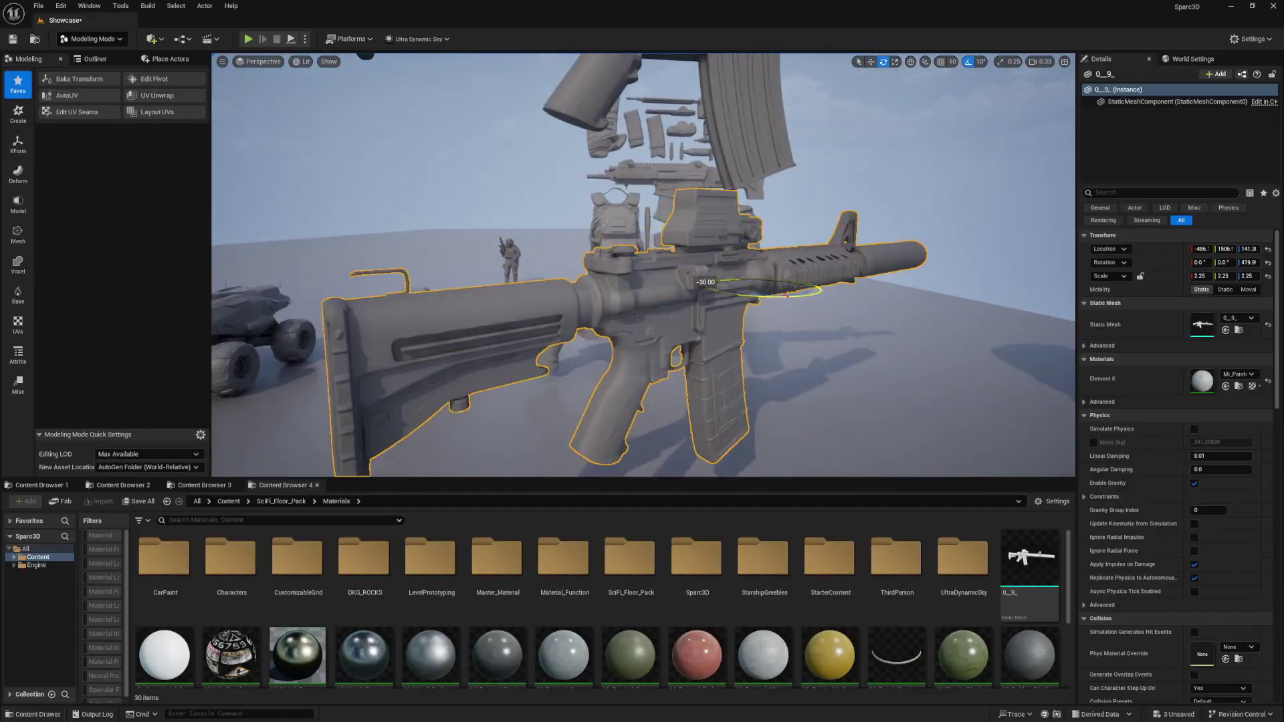
click(759, 367)
key(f)
drag(802, 314, 754, 325)
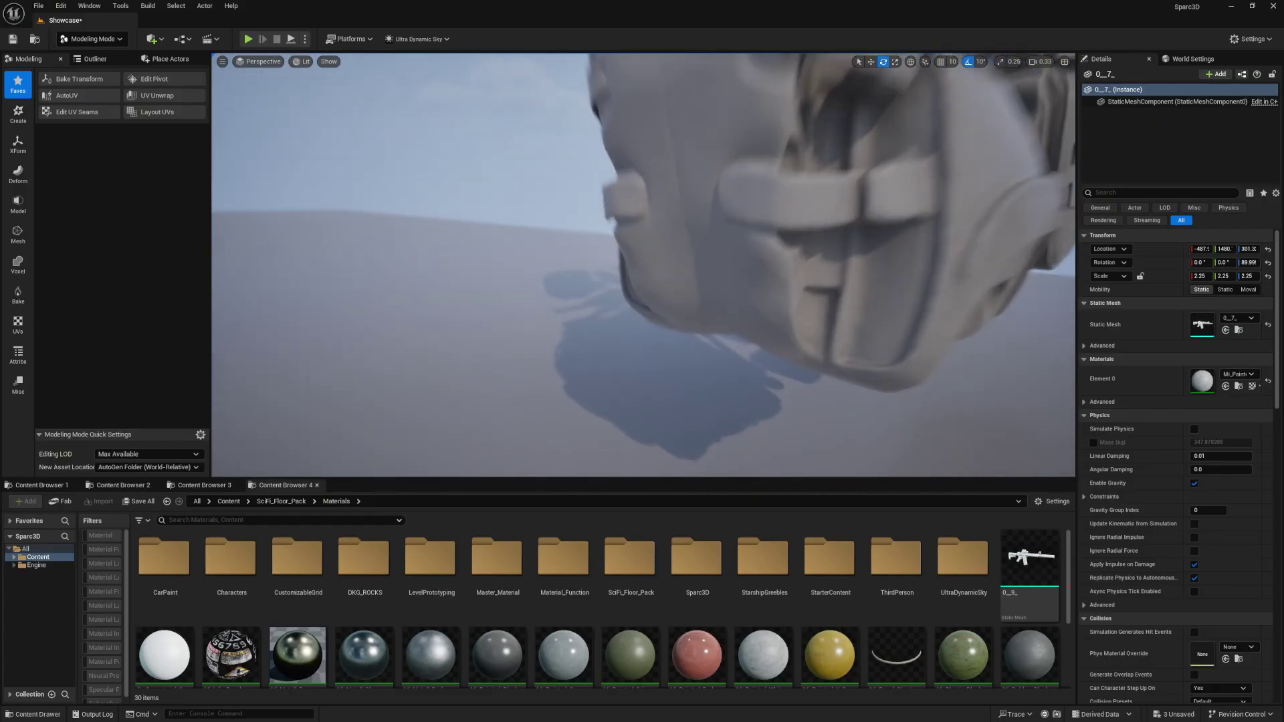
right_drag(643, 265, 803, 327)
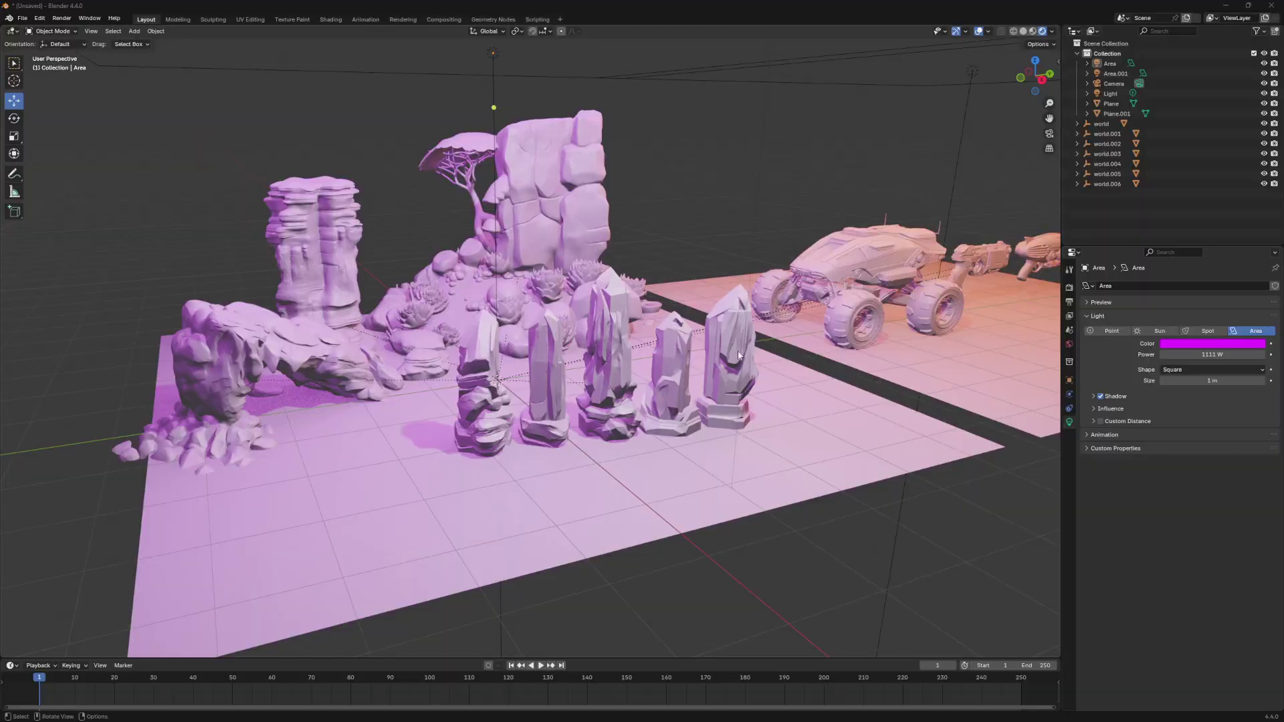
Step: In Blender, select the rock formation with the succulents and raise it above the ground plane
middle_drag(603, 340, 668, 393)
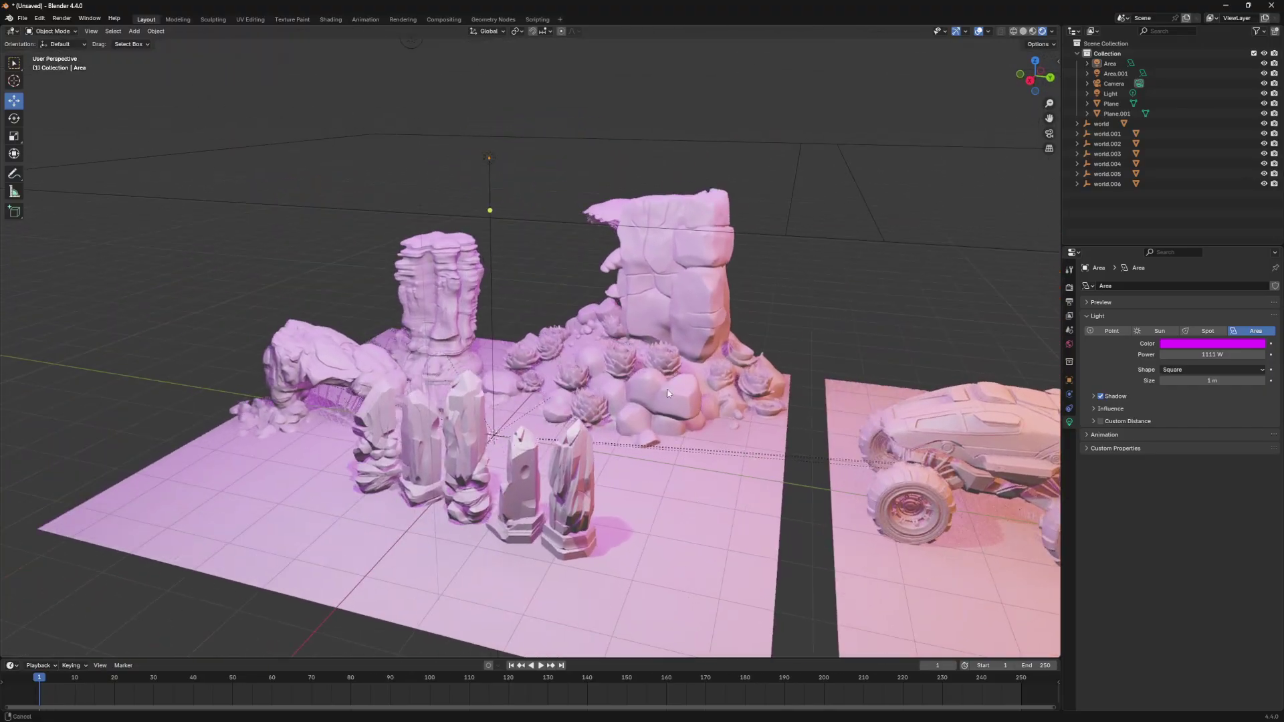
scroll(662, 383, up, 4)
click(654, 371)
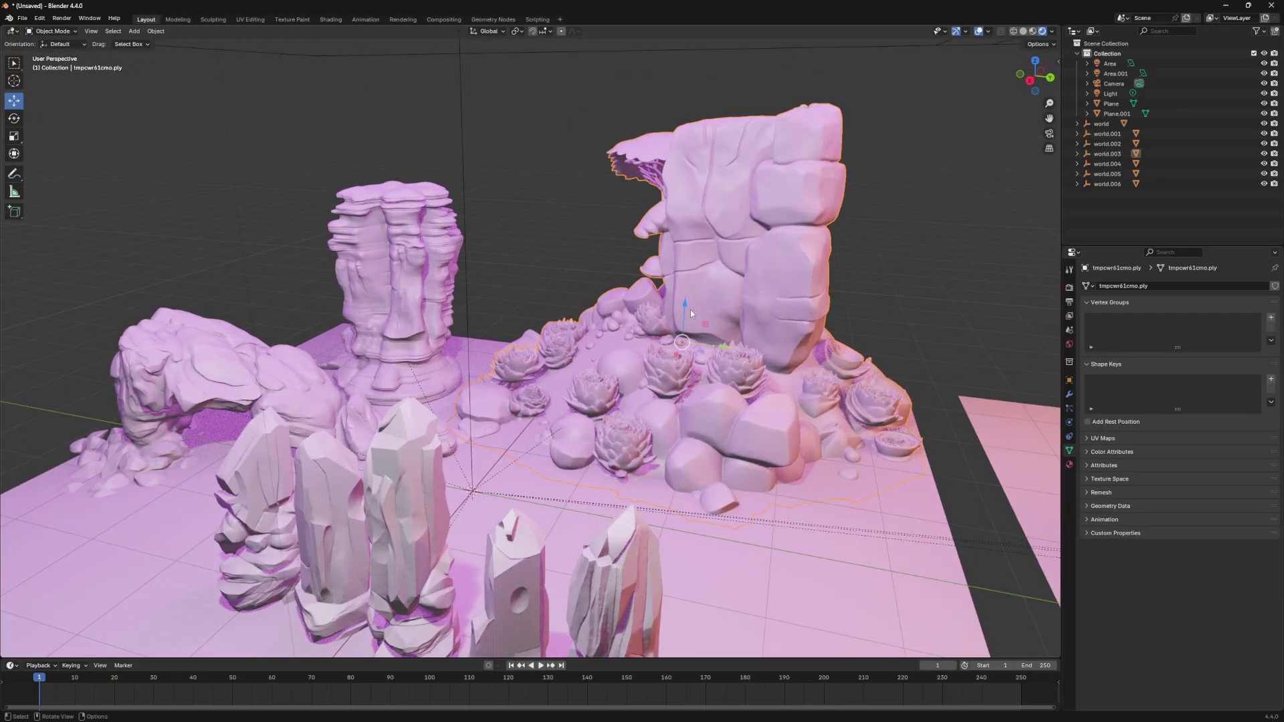
drag(685, 307, 689, 257)
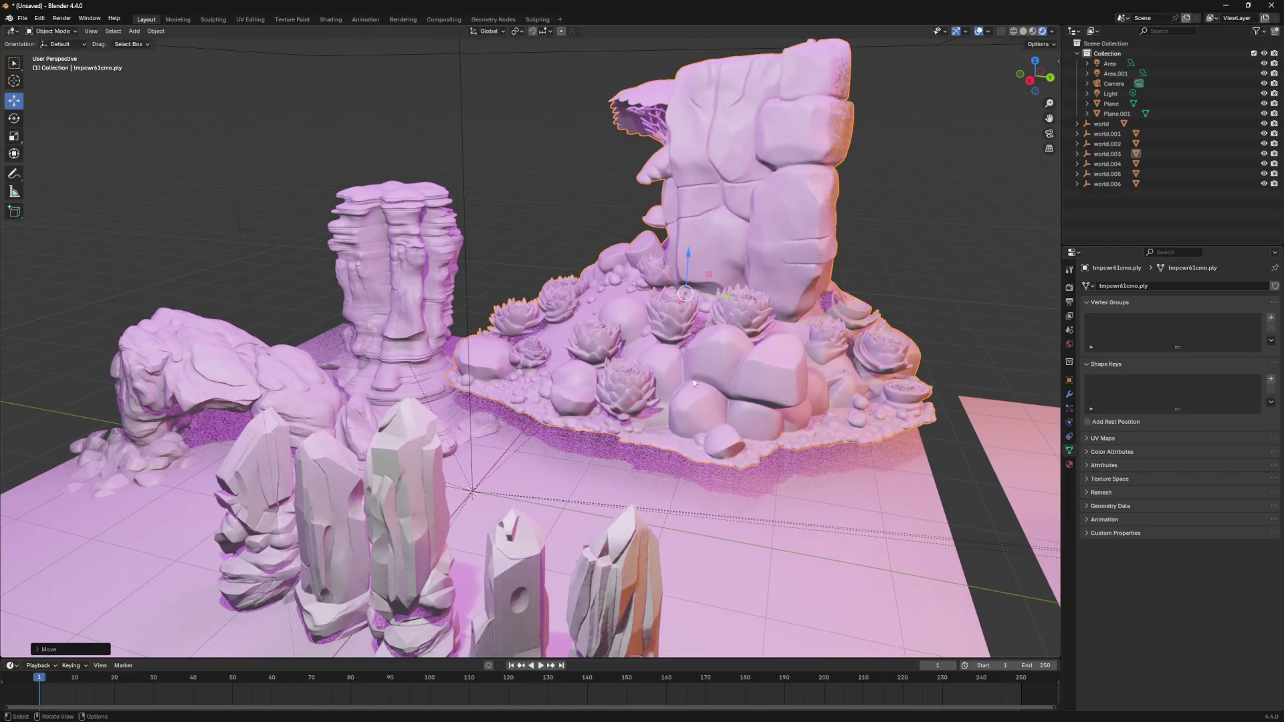
Step: Examine the raised rock formation's underside edge, boulders, succulents and pebbles up close from several angles
middle_drag(693, 382, 719, 396)
scroll(719, 396, up, 2)
scroll(719, 397, up, 6)
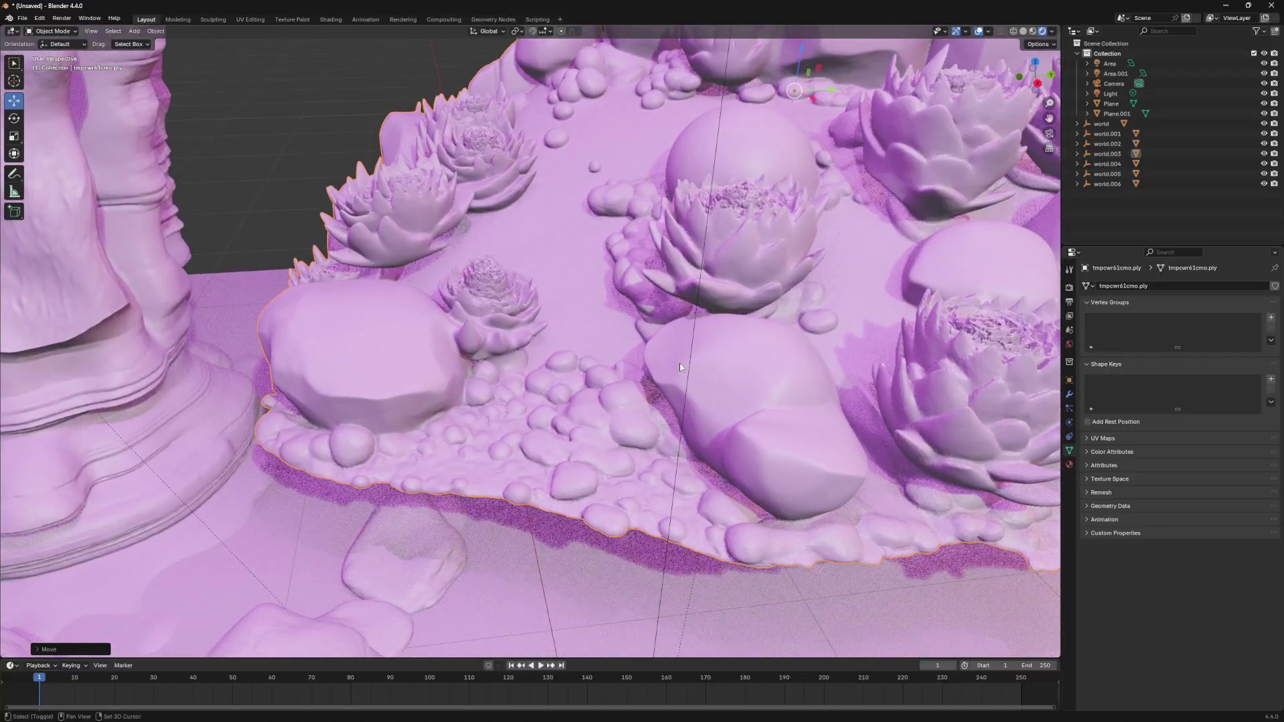
scroll(680, 367, down, 5)
middle_drag(701, 370, 629, 357)
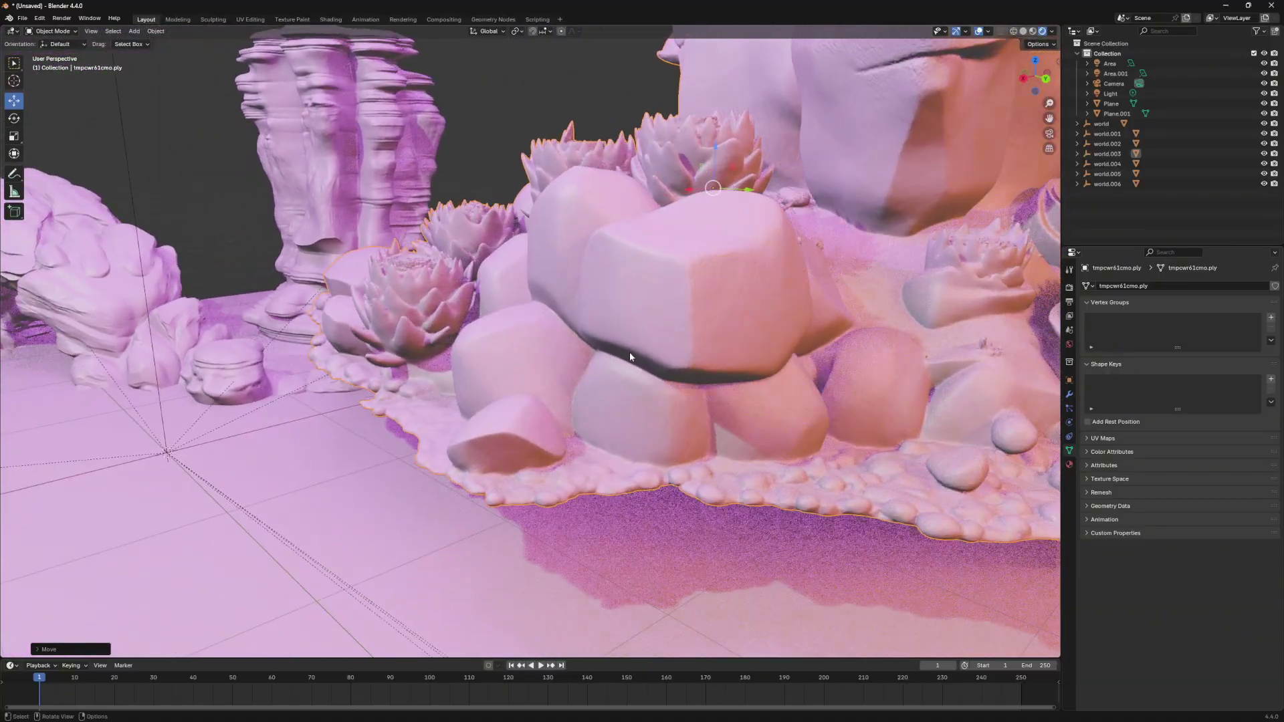
scroll(717, 379, down, 3)
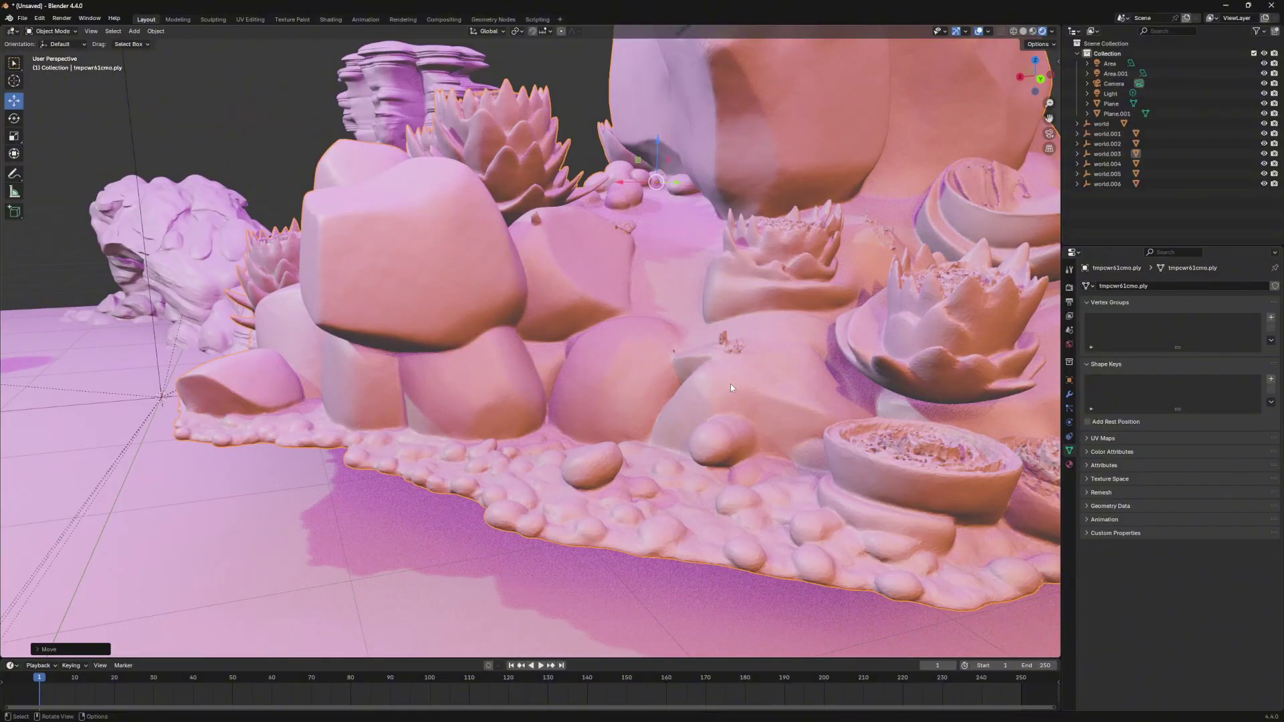
scroll(730, 384, down, 5)
middle_drag(725, 386, 230, 351)
scroll(636, 396, up, 5)
scroll(528, 344, down, 4)
middle_drag(573, 372, 519, 330)
scroll(584, 386, up, 2)
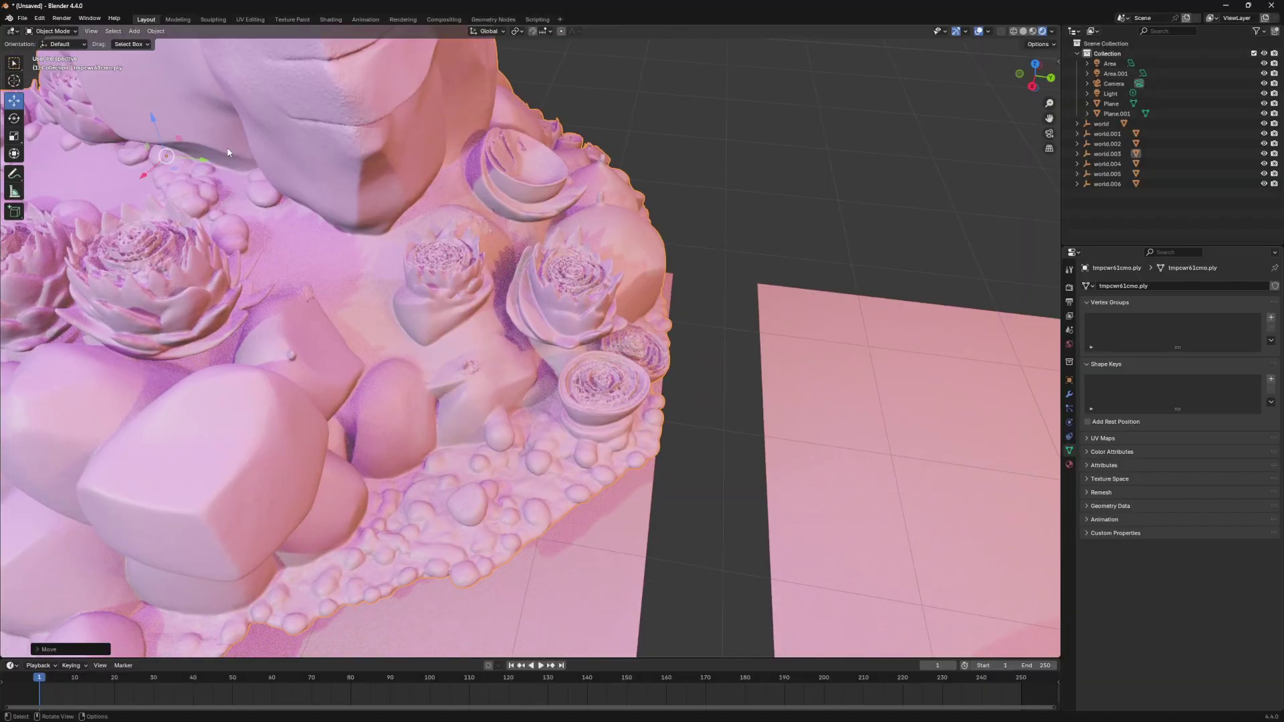
Step: Open the Sculpting workspace for the rock formation and examine the small surface bumps on its boulders
click(212, 19)
mouse_move(477, 318)
middle_down()
mouse_move(509, 321)
mouse_move(488, 338)
mouse_move(467, 314)
middle_up()
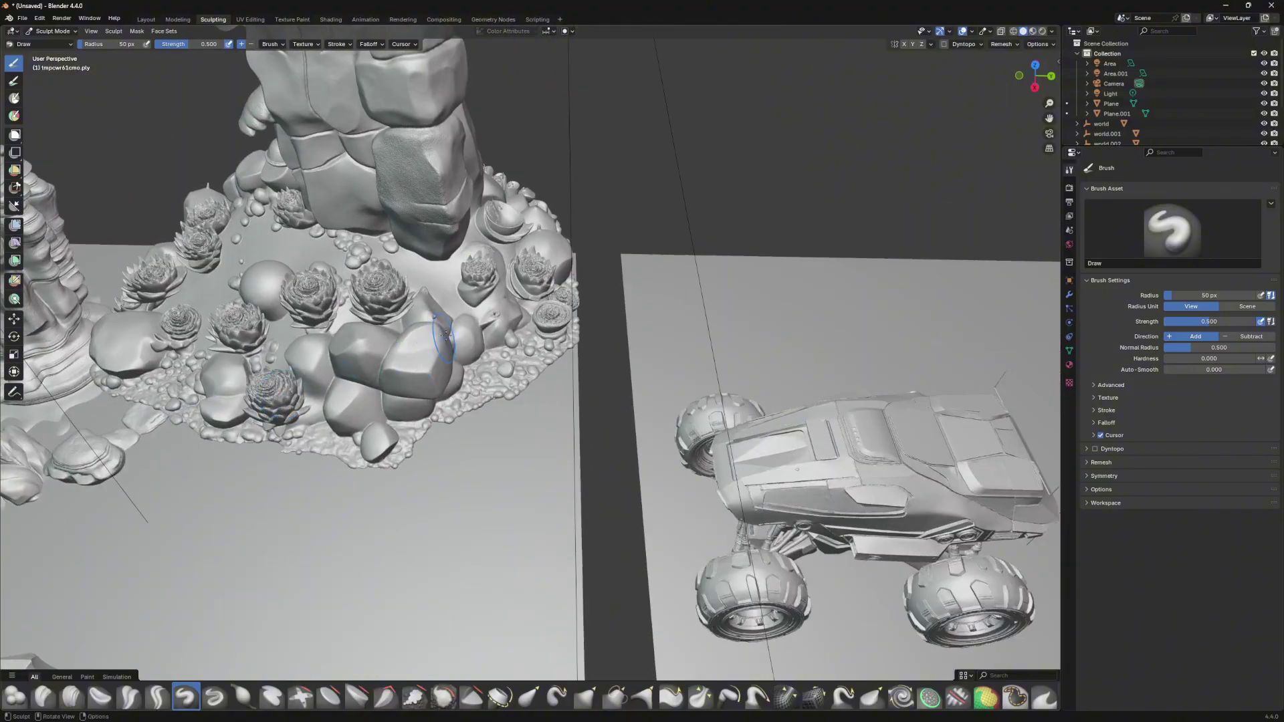
scroll(449, 291, up, 3)
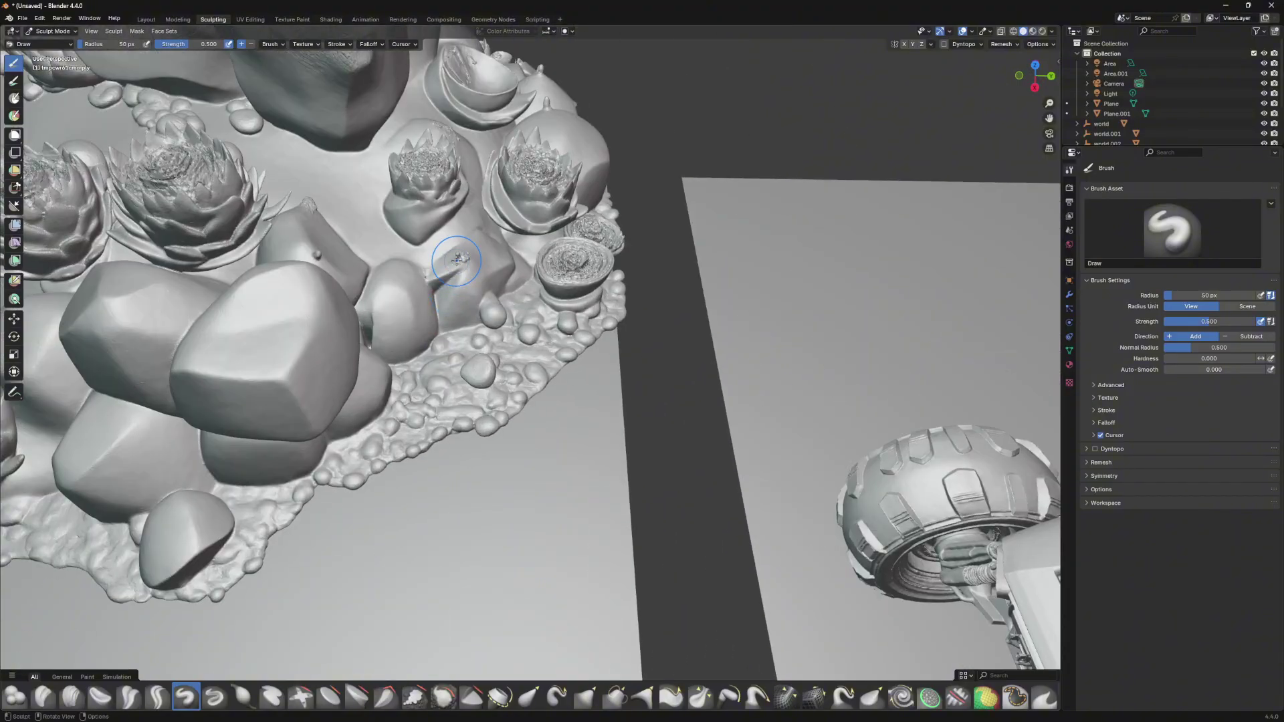
middle_drag(456, 260, 470, 288)
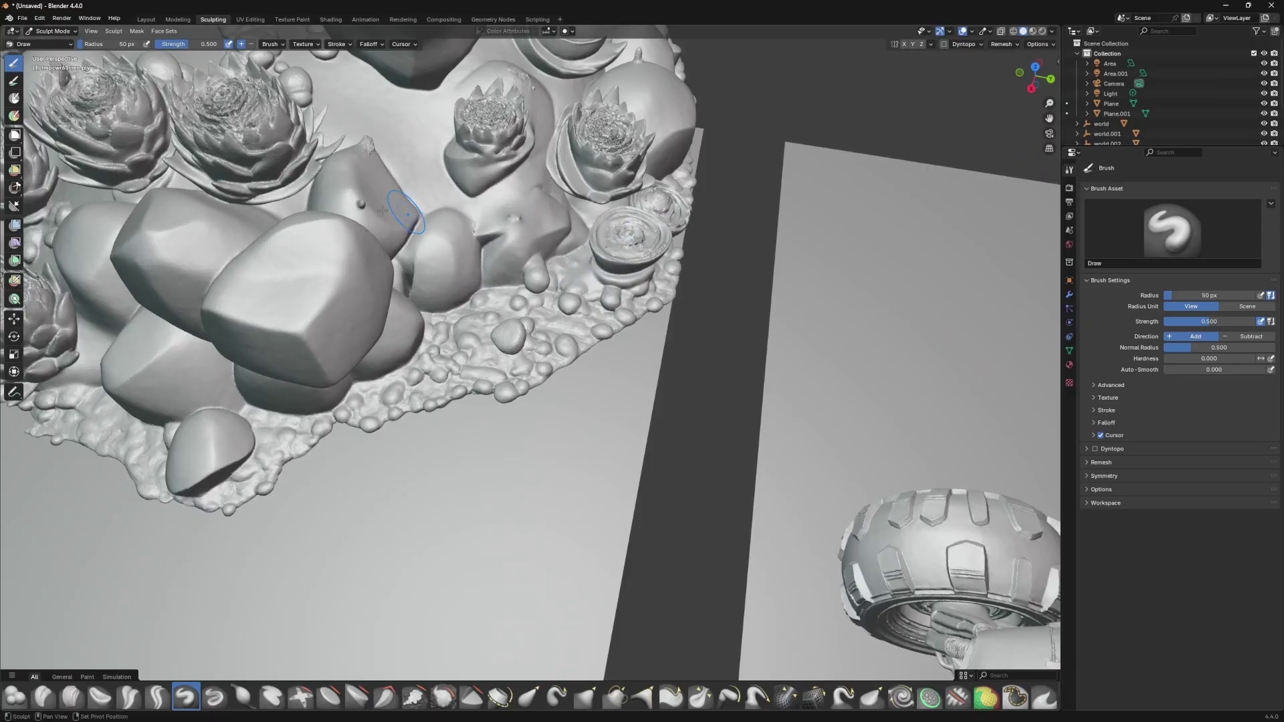
middle_drag(403, 224, 495, 333)
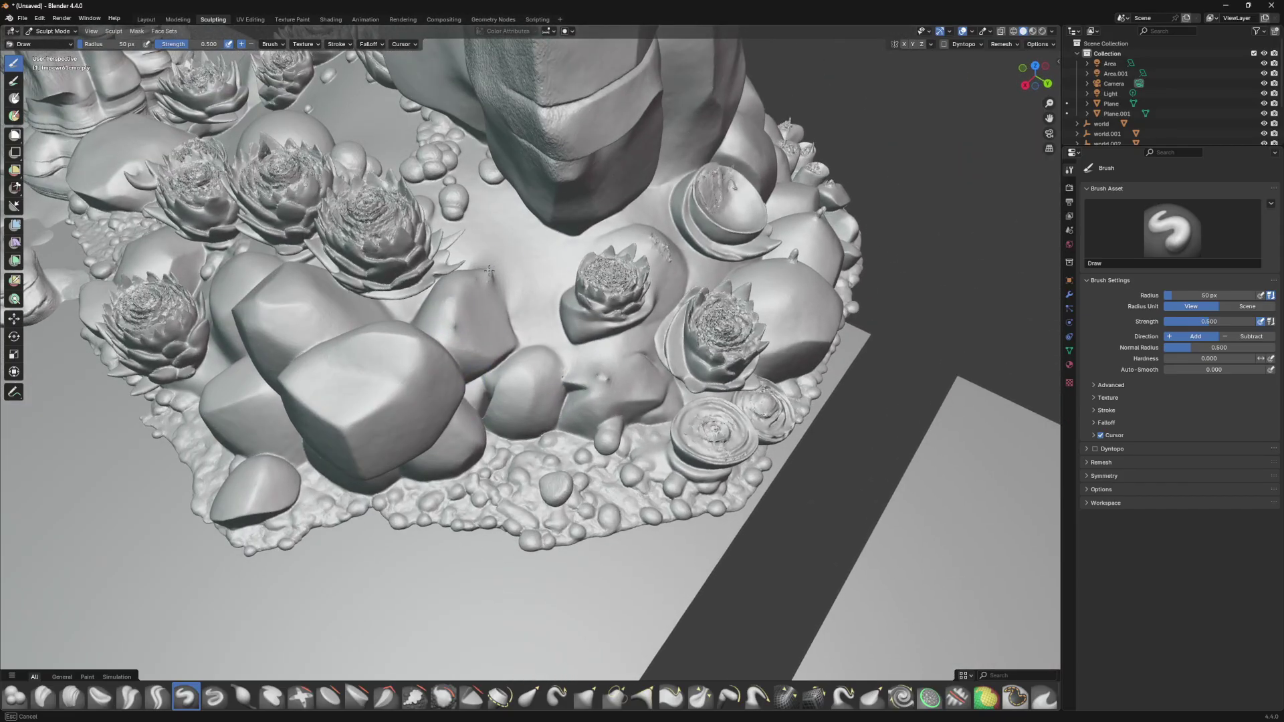
scroll(580, 375, down, 7)
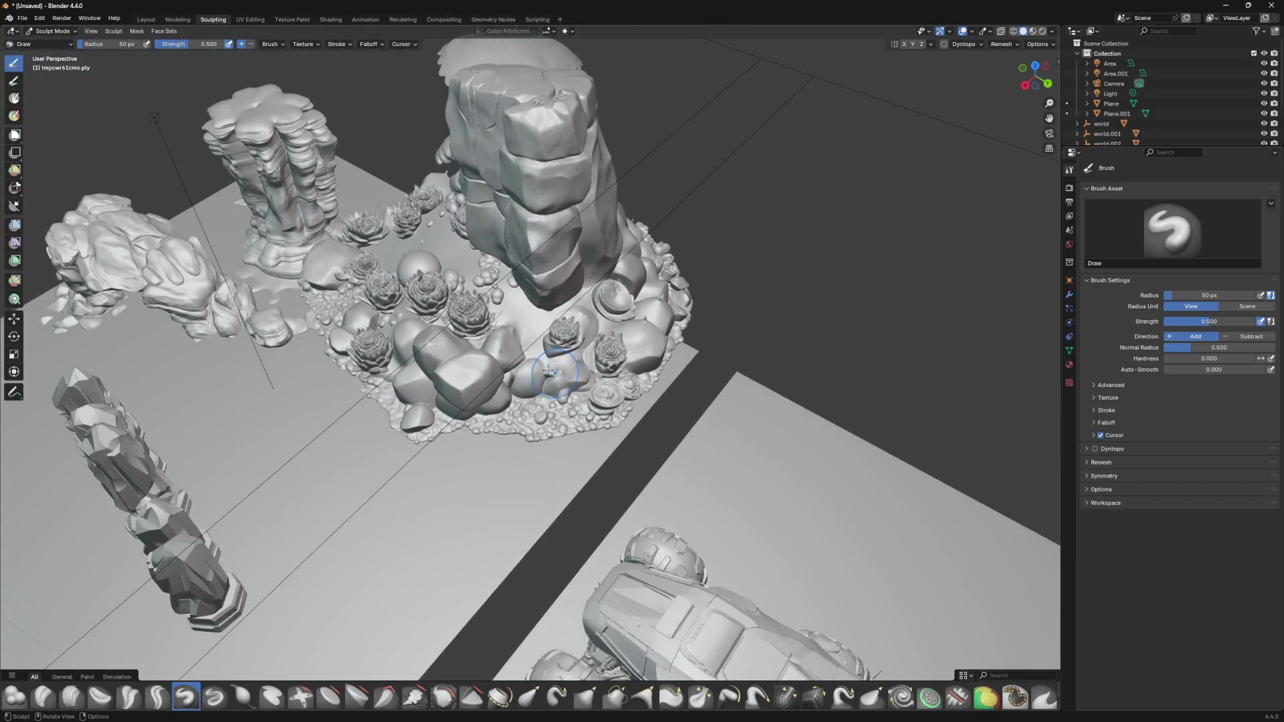
Step: Leave sculpting of the rock formation and return to the Layout workspace
middle_drag(476, 324, 507, 294)
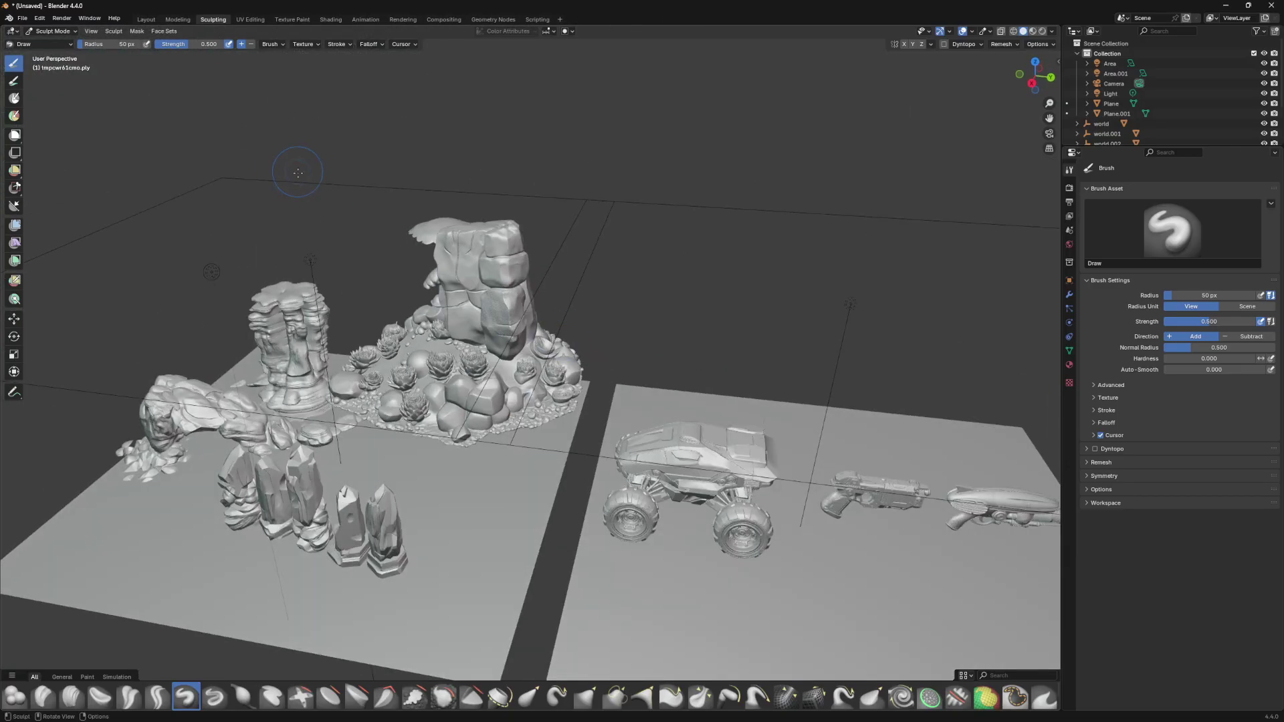
click(150, 20)
click(177, 20)
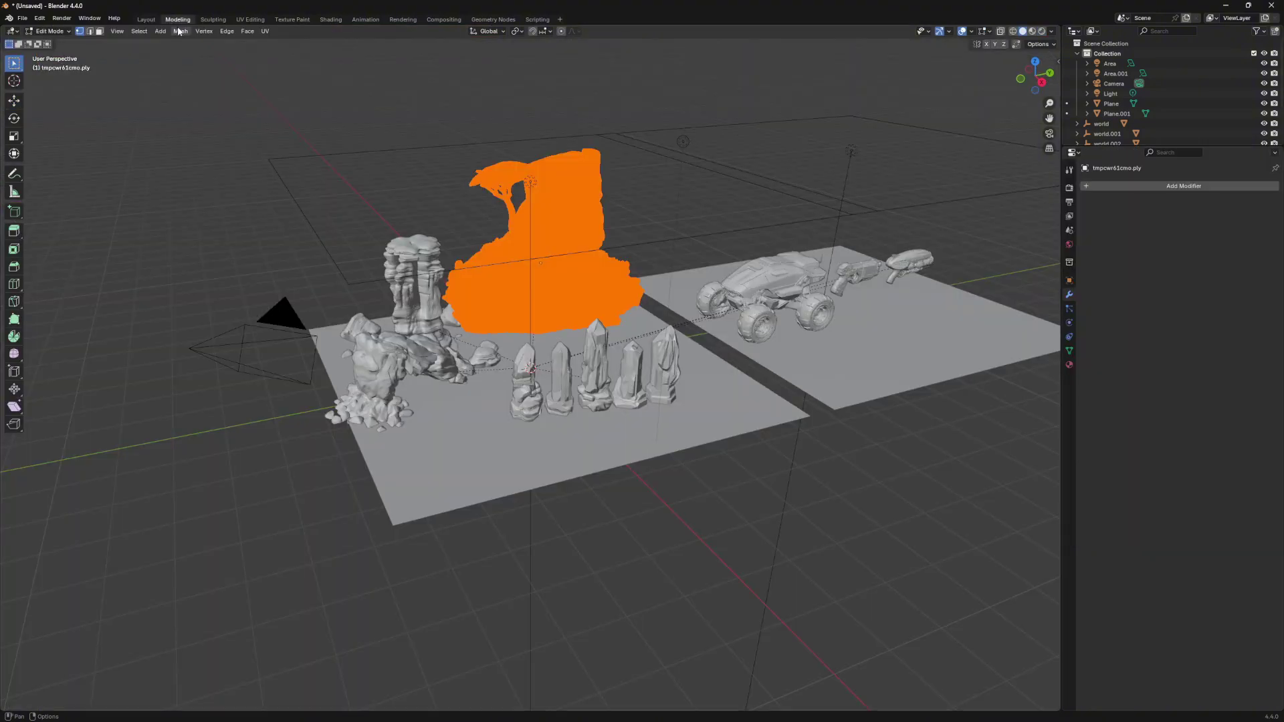
click(147, 20)
scroll(343, 242, down, 8)
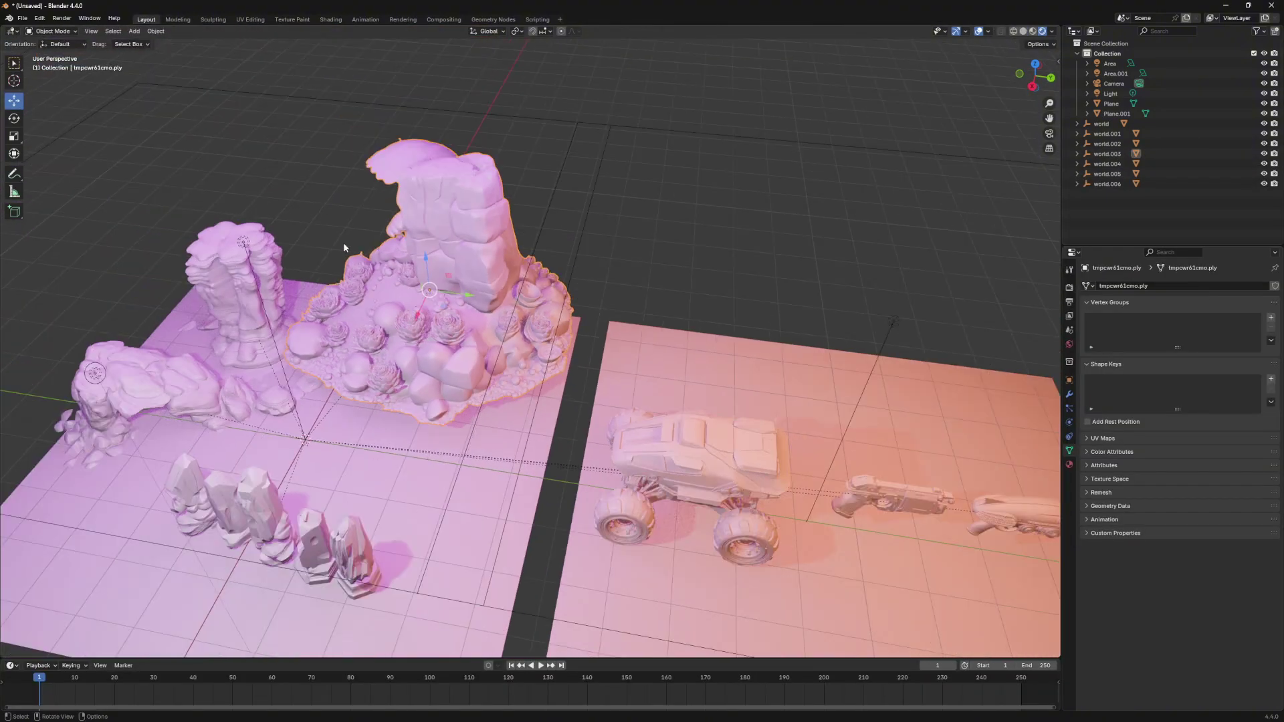
Step: Select the layered rock pillar and raise it above the ground plane so its full base is exposed
middle_drag(343, 242, 495, 174)
scroll(467, 193, up, 2)
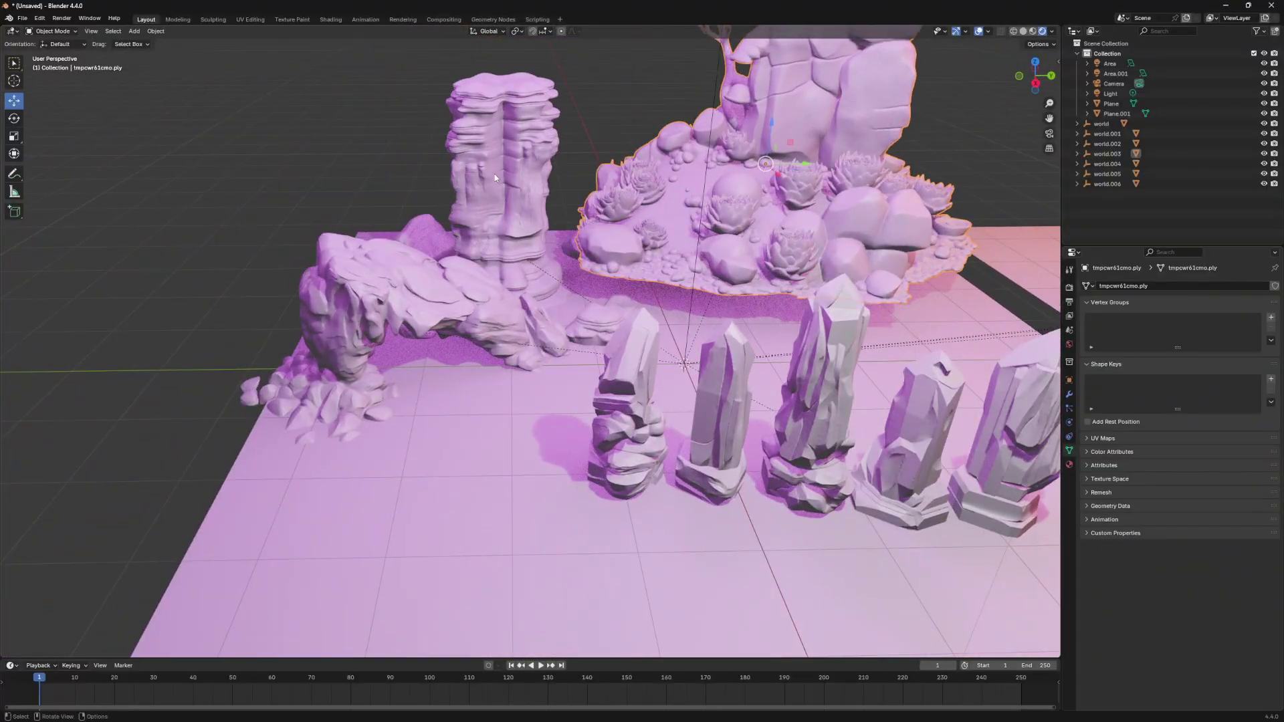
drag(507, 211, 509, 131)
scroll(512, 195, up, 5)
shift+middle_drag(513, 199, 488, 318)
scroll(511, 325, down, 2)
scroll(493, 313, down, 6)
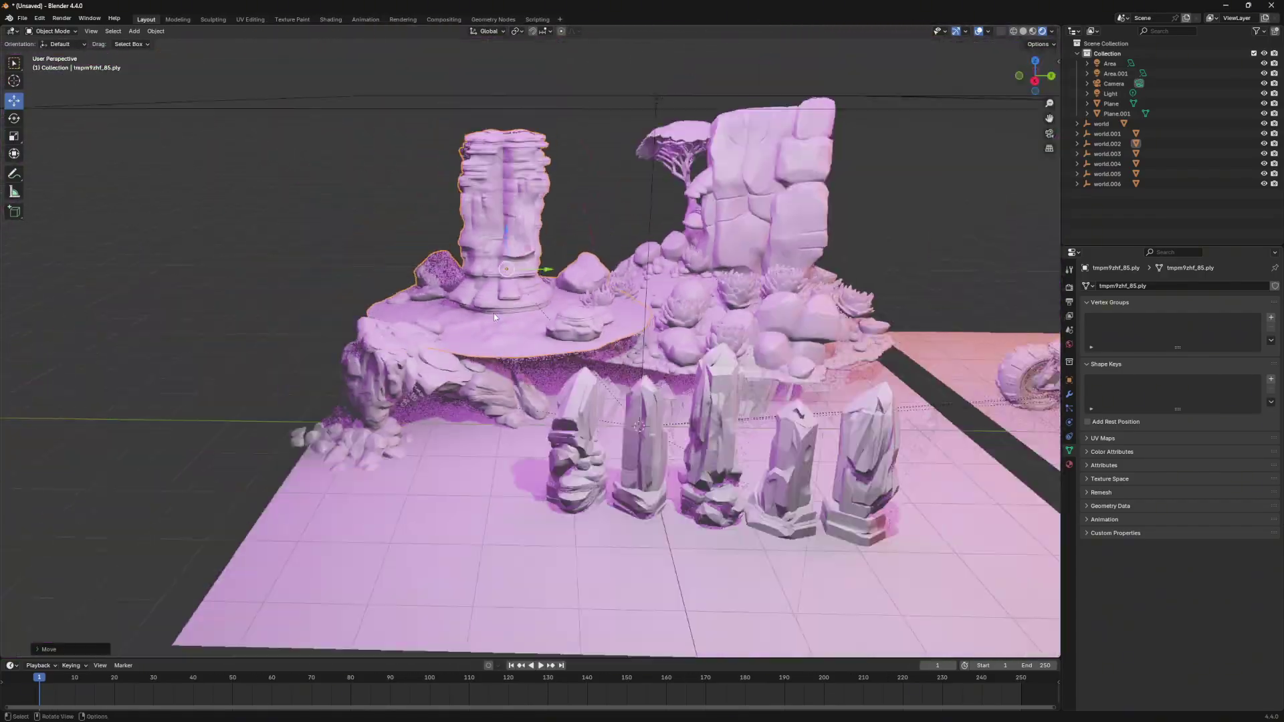
Step: Enlarge the rock arch and move it off to the side, past the edge of the ground plane
drag(422, 397, 233, 313)
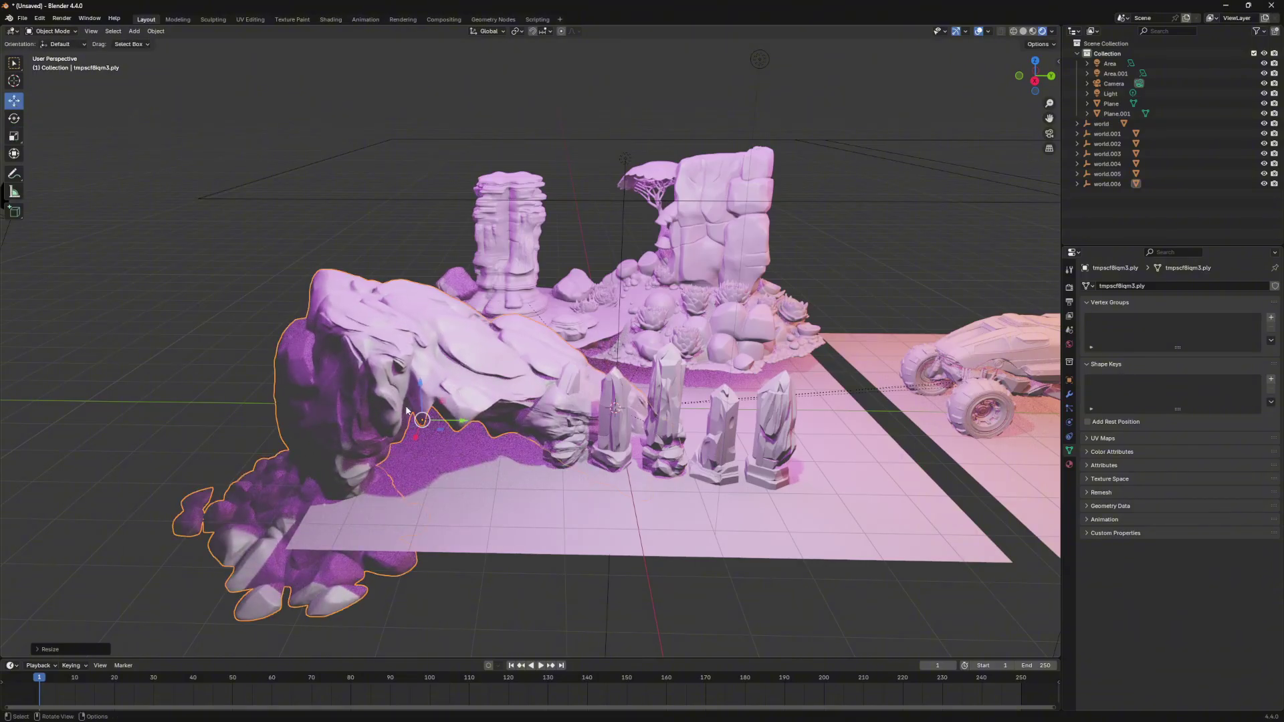
drag(414, 437, 197, 284)
scroll(310, 363, up, 8)
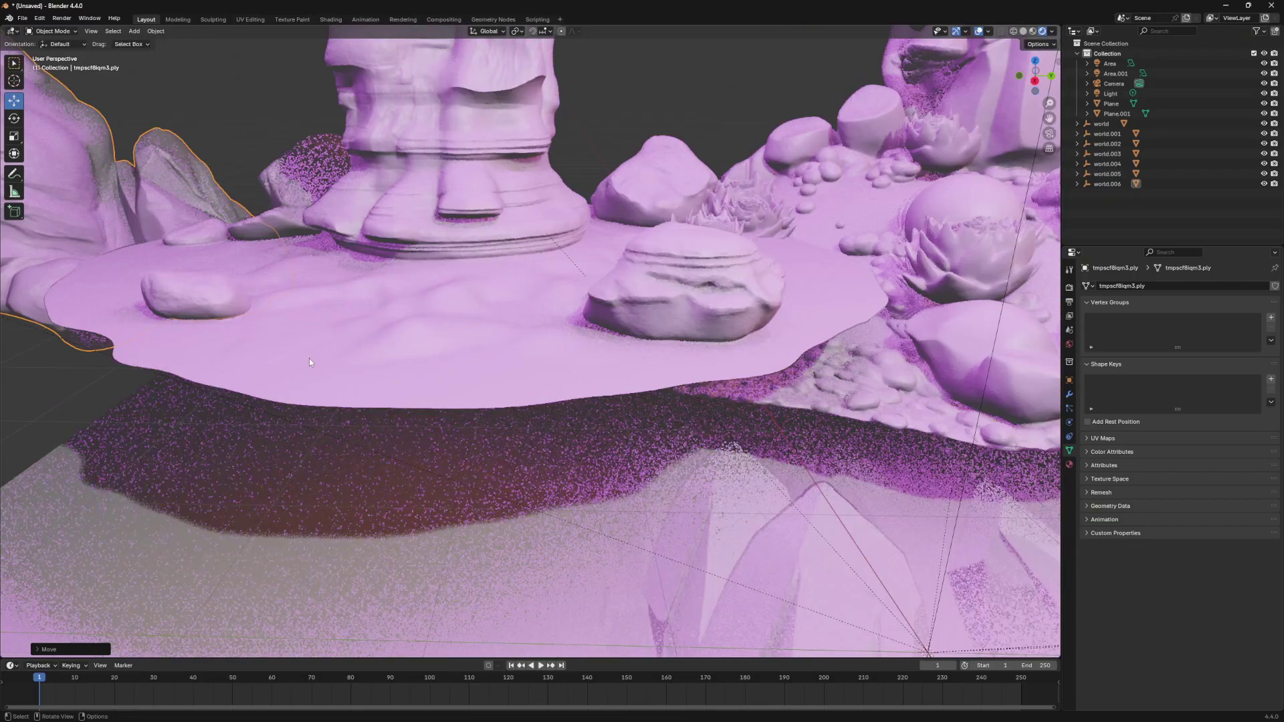
middle_drag(310, 363, 539, 424)
scroll(502, 419, up, 3)
click(487, 411)
scroll(569, 436, up, 6)
scroll(607, 458, down, 5)
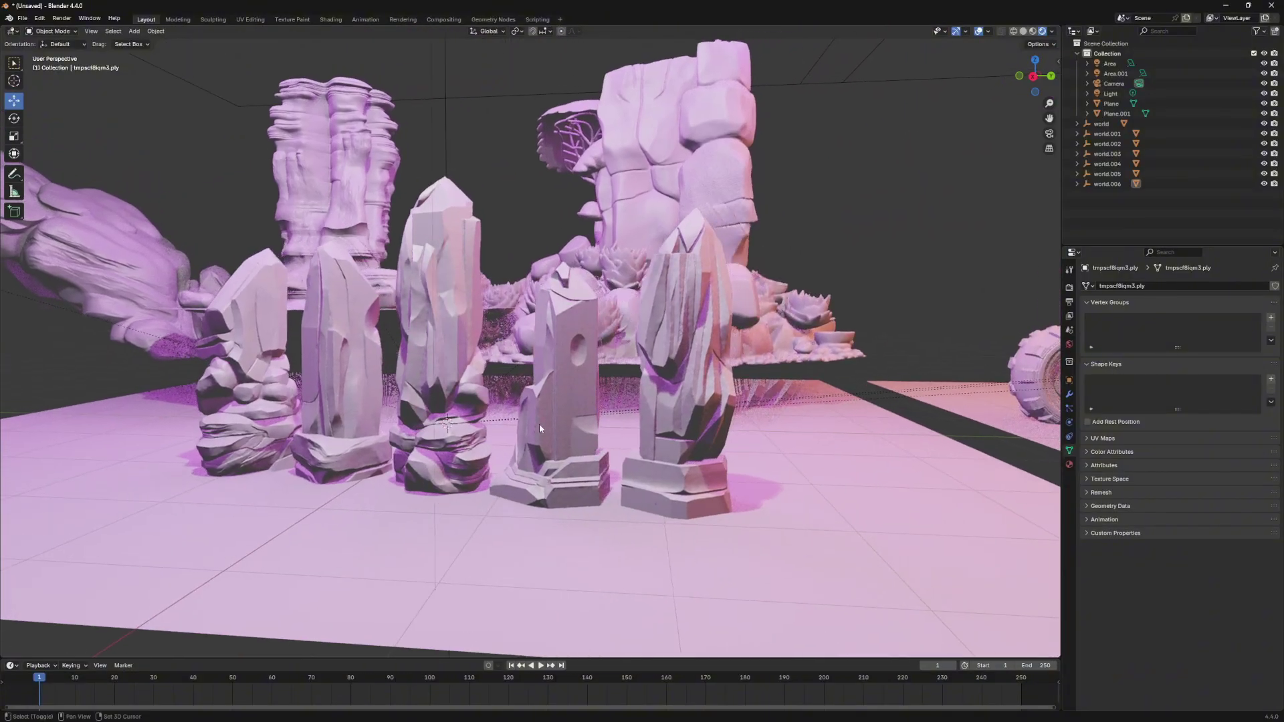
Step: Select the crystal rocks, open them in the Sculpting workspace and try the Draw and Crease Sharp brushes on the tallest crystal
scroll(539, 424, up, 5)
click(439, 405)
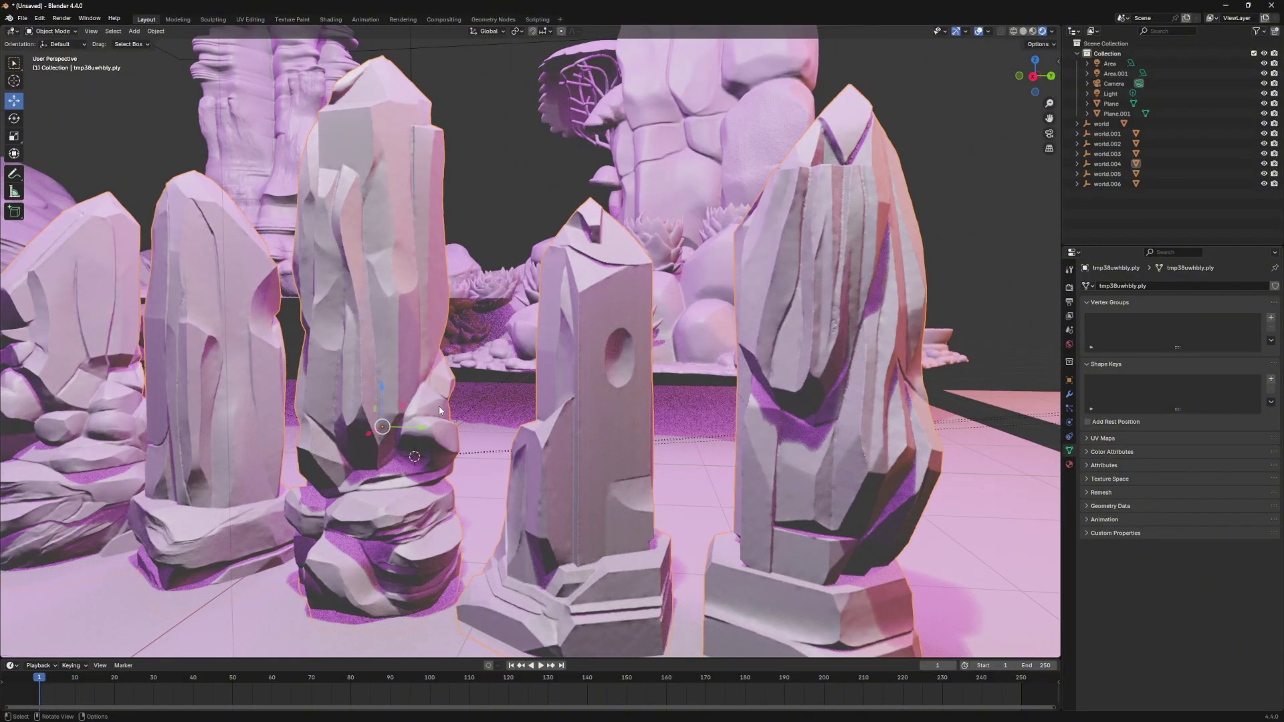
middle_drag(438, 405, 442, 402)
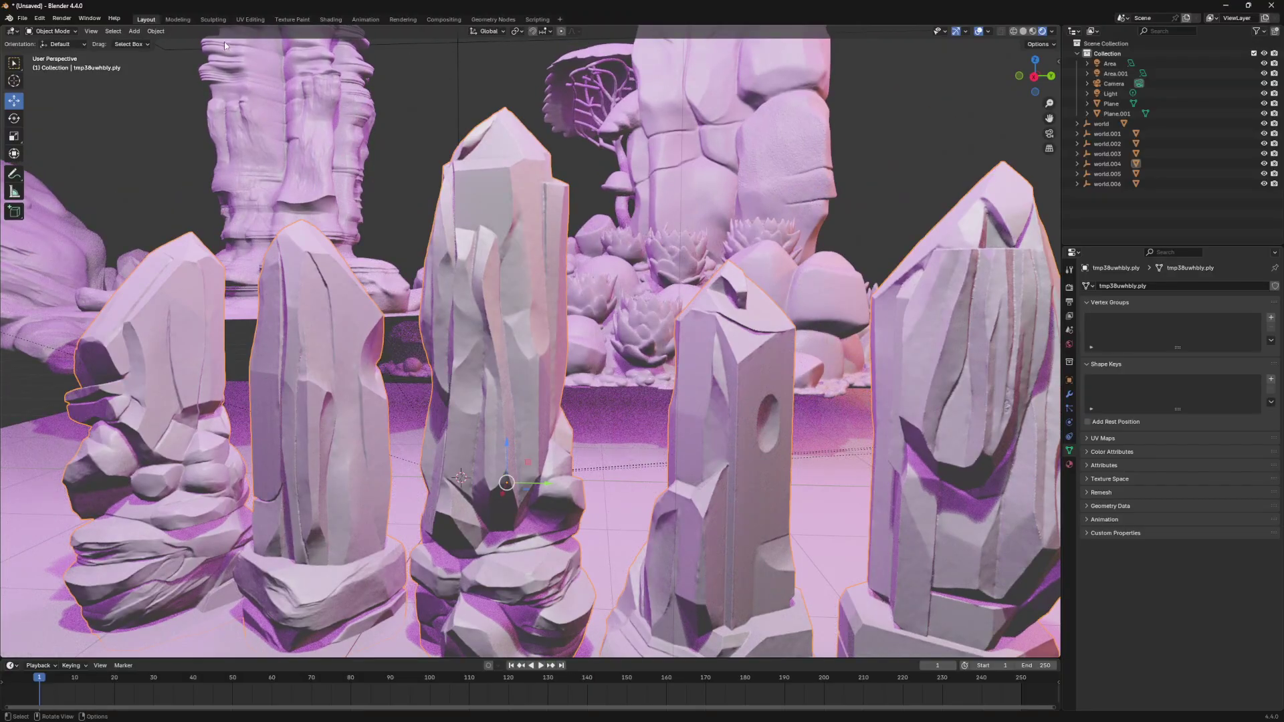
click(210, 19)
scroll(473, 316, up, 3)
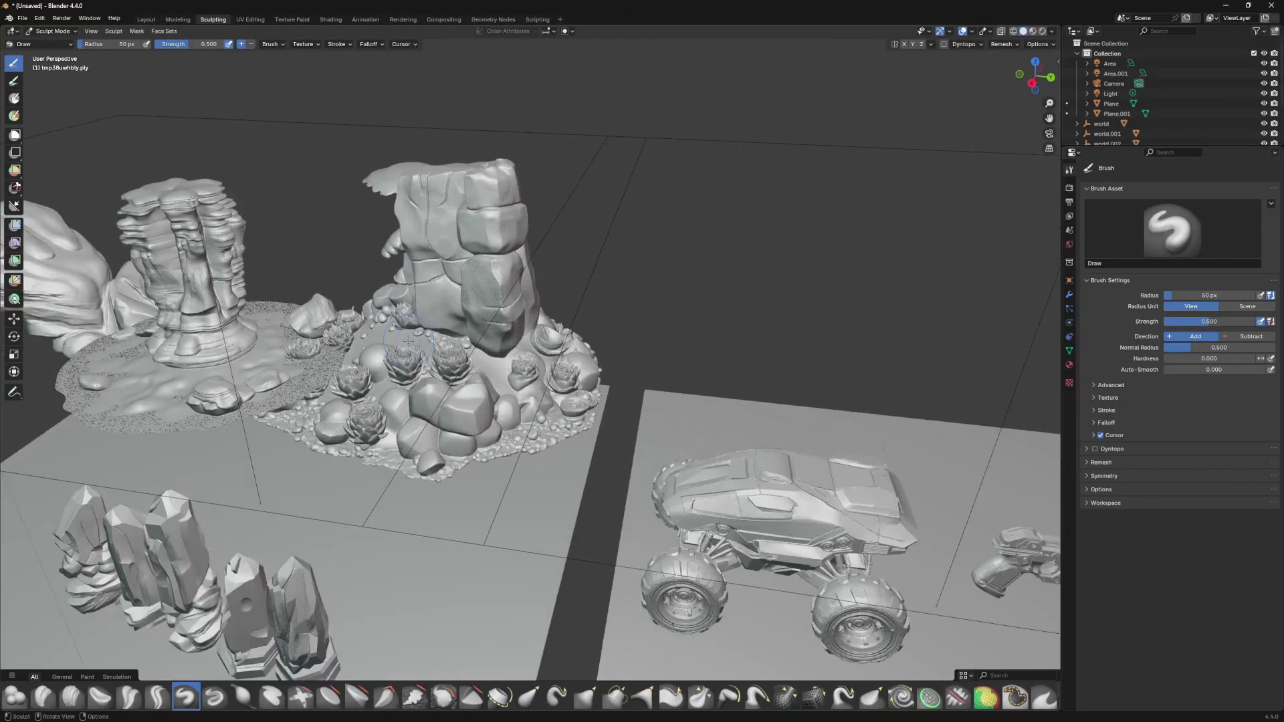
middle_drag(473, 317, 474, 305)
scroll(469, 311, up, 6)
scroll(466, 306, up, 4)
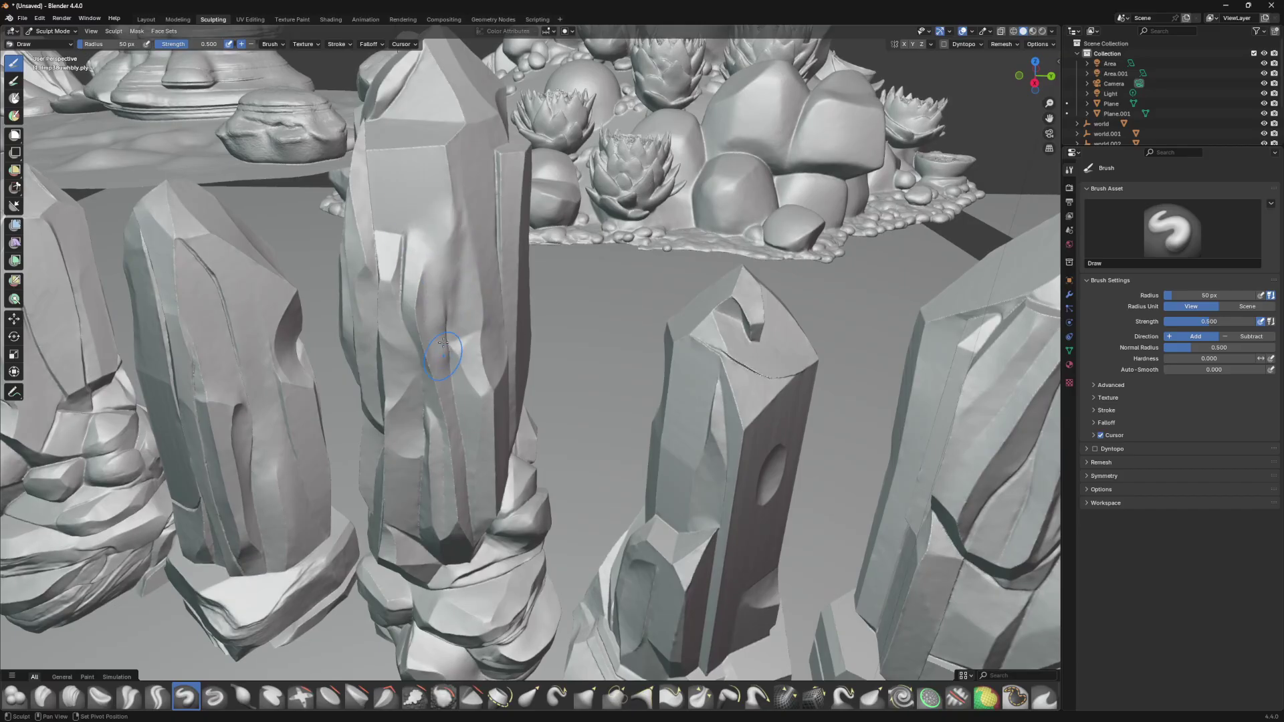
middle_drag(470, 282, 490, 330)
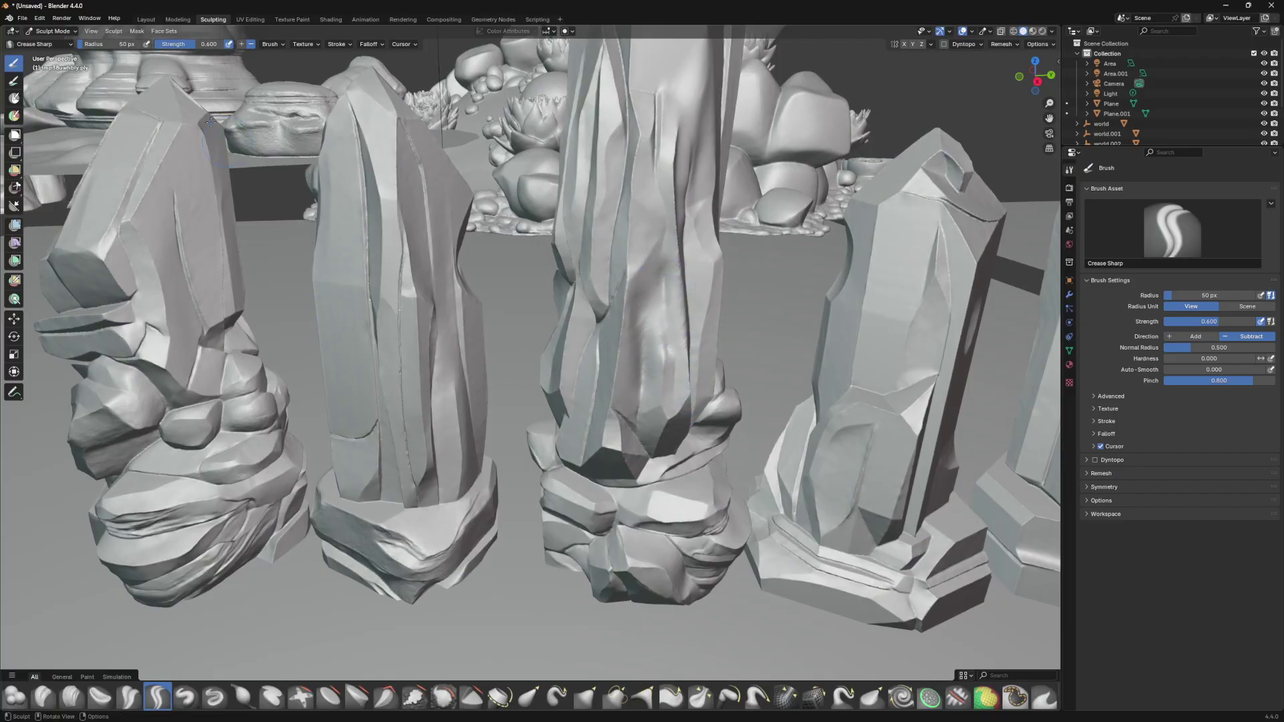
Step: Return to the Layout workspace and examine the two sci-fi guns up close
click(146, 19)
scroll(447, 348, down, 10)
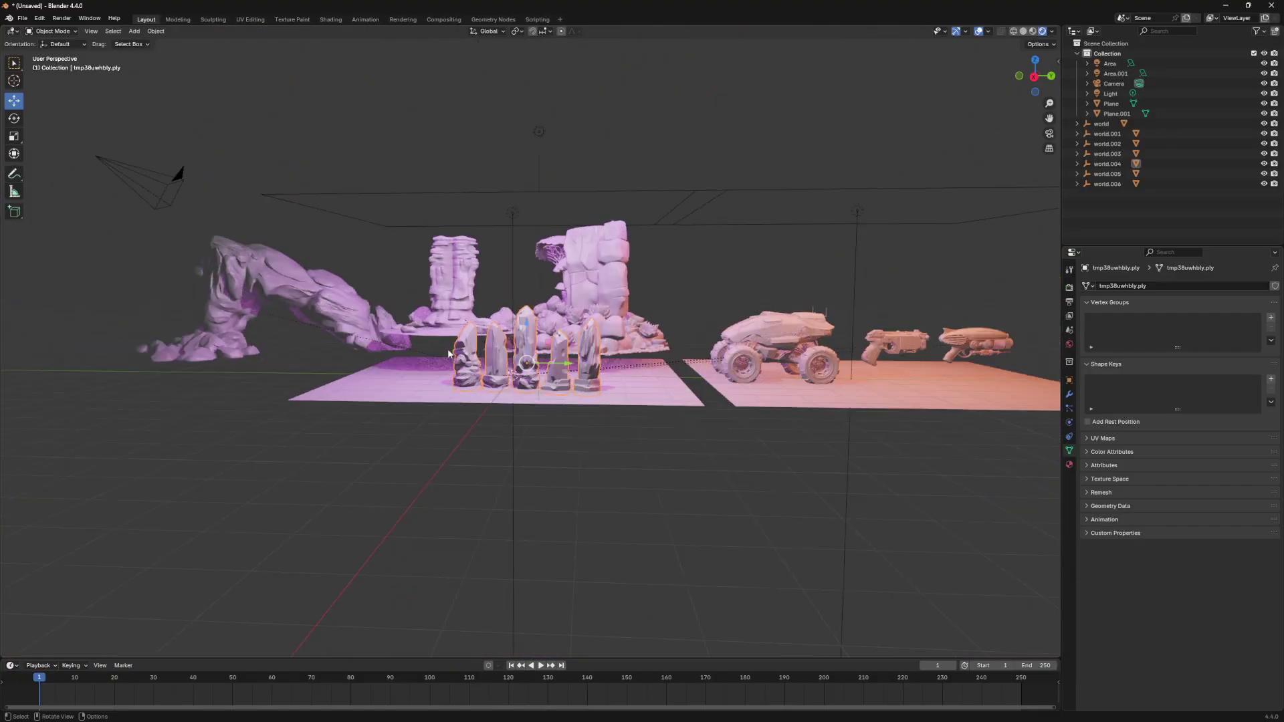
mouse_move(448, 347)
middle_down()
mouse_move(451, 375)
mouse_move(506, 361)
mouse_move(601, 375)
mouse_move(655, 334)
mouse_move(637, 334)
mouse_move(716, 394)
mouse_move(516, 339)
mouse_move(616, 358)
middle_up()
scroll(459, 359, up, 15)
scroll(471, 359, down, 10)
scroll(507, 361, up, 8)
click(524, 367)
scroll(523, 363, down, 8)
scroll(674, 298, up, 6)
click(674, 298)
scroll(688, 367, down, 8)
scroll(517, 340, up, 5)
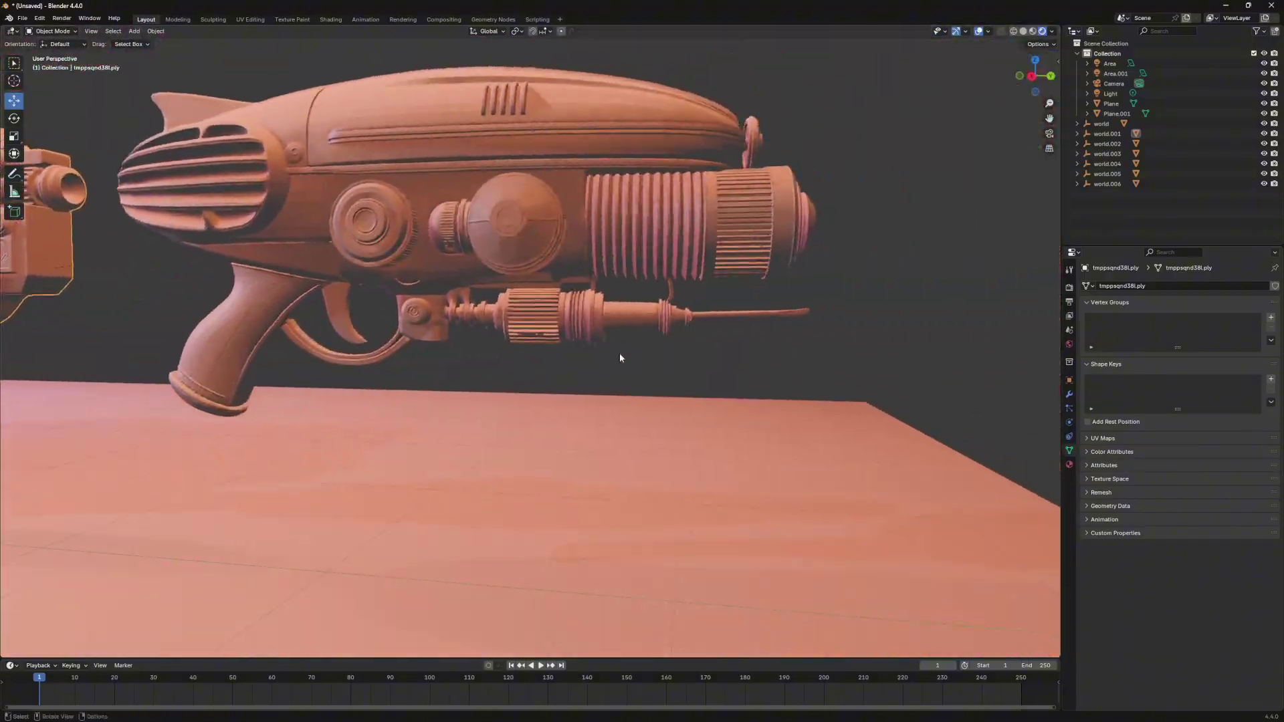
Step: Turn on the wireframe overlay and examine the mesh density of the models, including the circular hub details up close
scroll(616, 357, up, 5)
click(988, 30)
click(927, 199)
middle_drag(735, 241, 661, 277)
scroll(660, 276, up, 5)
scroll(576, 300, up, 4)
scroll(578, 305, down, 5)
middle_drag(578, 304, 593, 284)
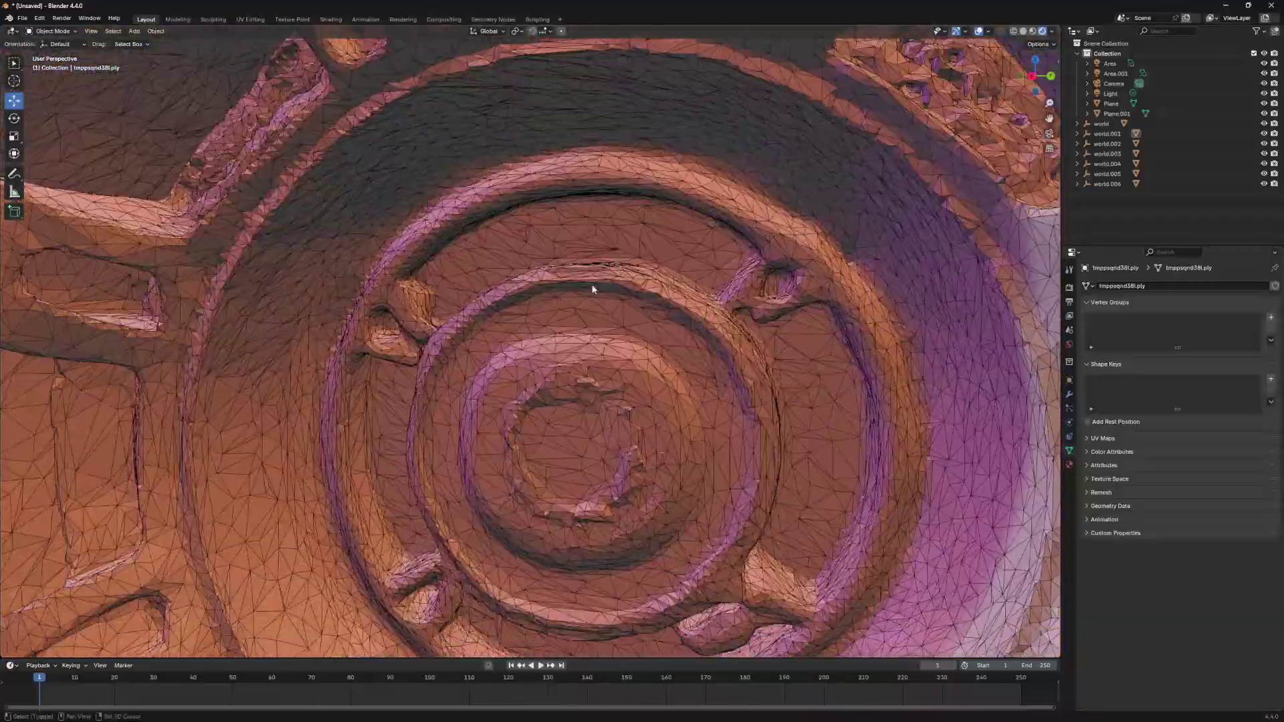
scroll(583, 299, down, 4)
scroll(685, 238, up, 4)
Step: Hide the viewport overlays and bring the rock models and vehicle into view together
key(shift+alt+z)
scroll(686, 238, down, 6)
middle_drag(686, 238, 669, 280)
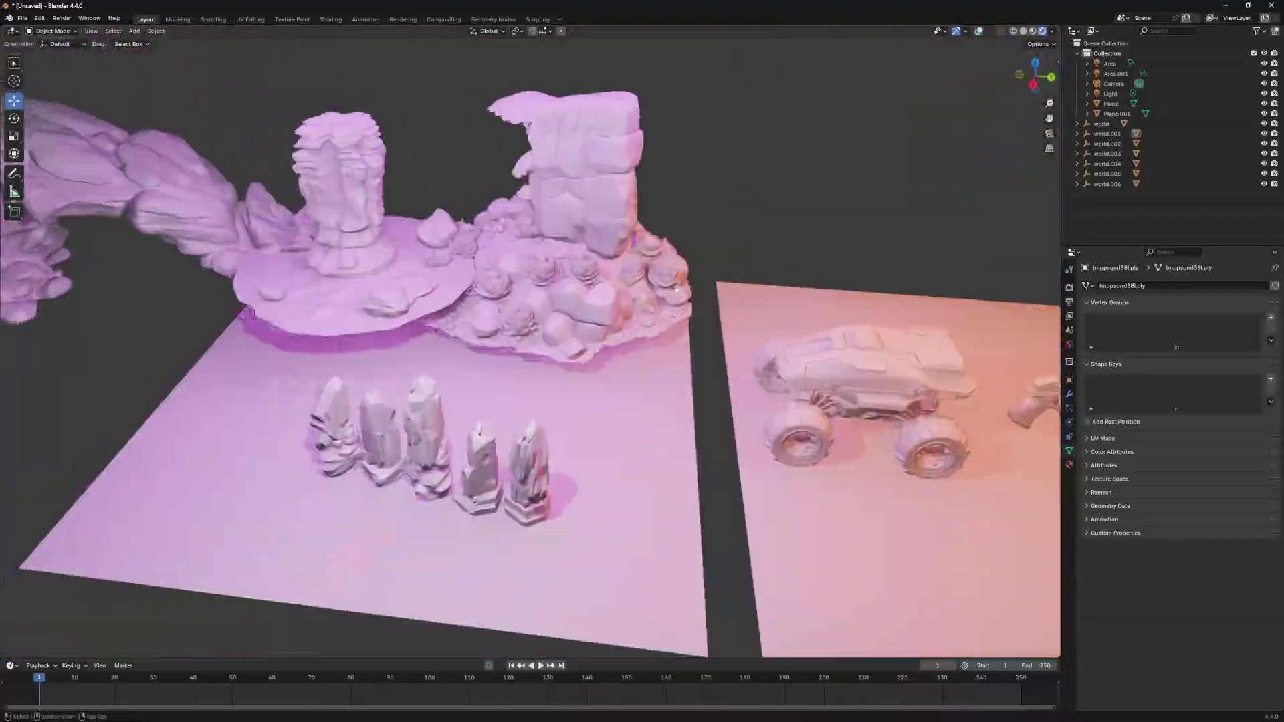
scroll(669, 281, up, 4)
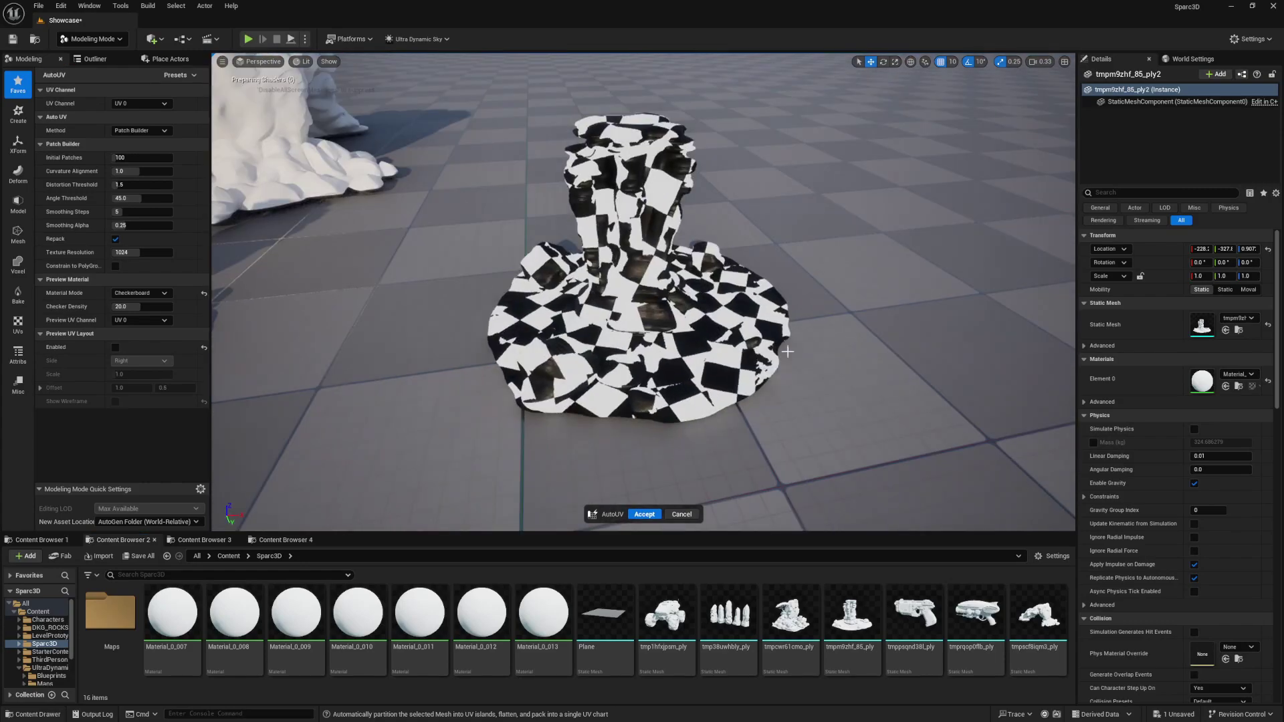
Step: In Unreal Engine, set the AutoUV method for the rock pillar to XAtlas
click(153, 159)
right_drag(641, 303, 632, 284)
right_drag(702, 311, 703, 311)
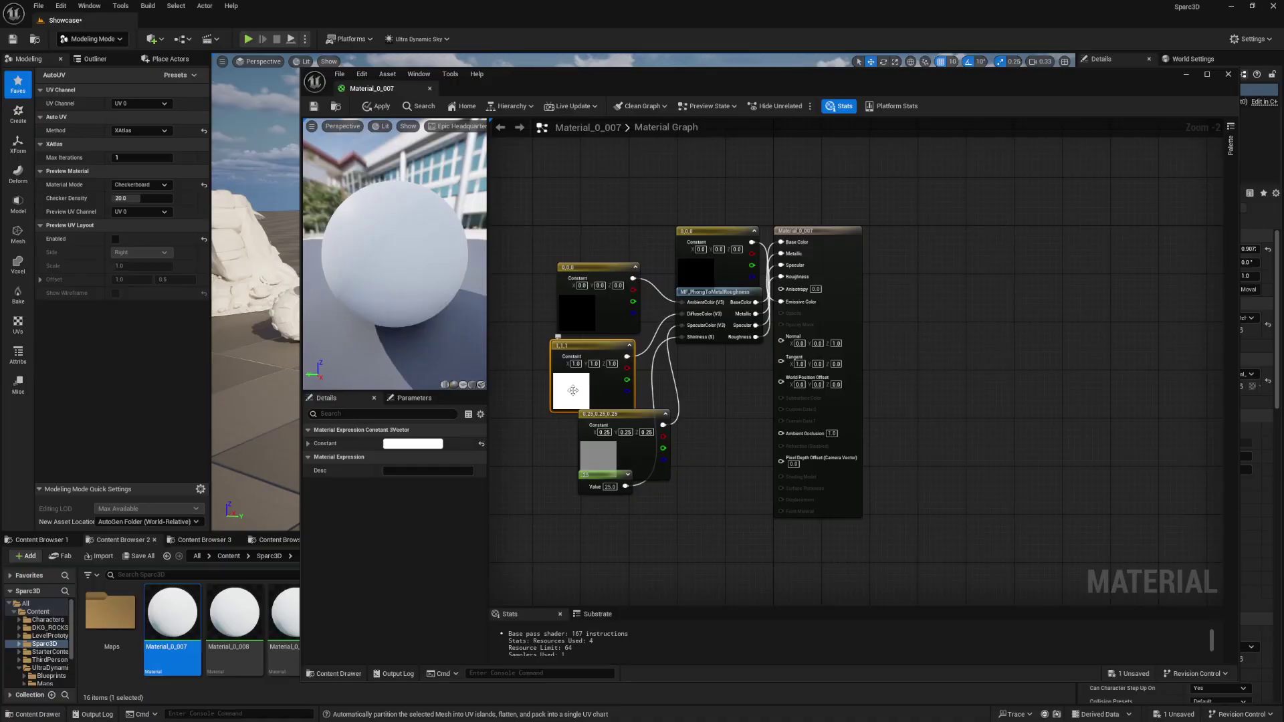
Step: Darken the white colour constant of Material_0_007 to grey, then save the material and close its editor
double_click(573, 391)
drag(716, 438, 716, 500)
click(711, 639)
key(ctrl+s)
click(1229, 75)
Step: Apply Material_0_007 to the rock models in the level and view them together
drag(176, 605, 567, 377)
right_drag(567, 377, 375, 395)
drag(173, 611, 438, 287)
drag(173, 612, 565, 421)
right_drag(565, 421, 688, 428)
scroll(641, 374, up, 1)
scroll(642, 335, up, 2)
scroll(642, 374, up, 1)
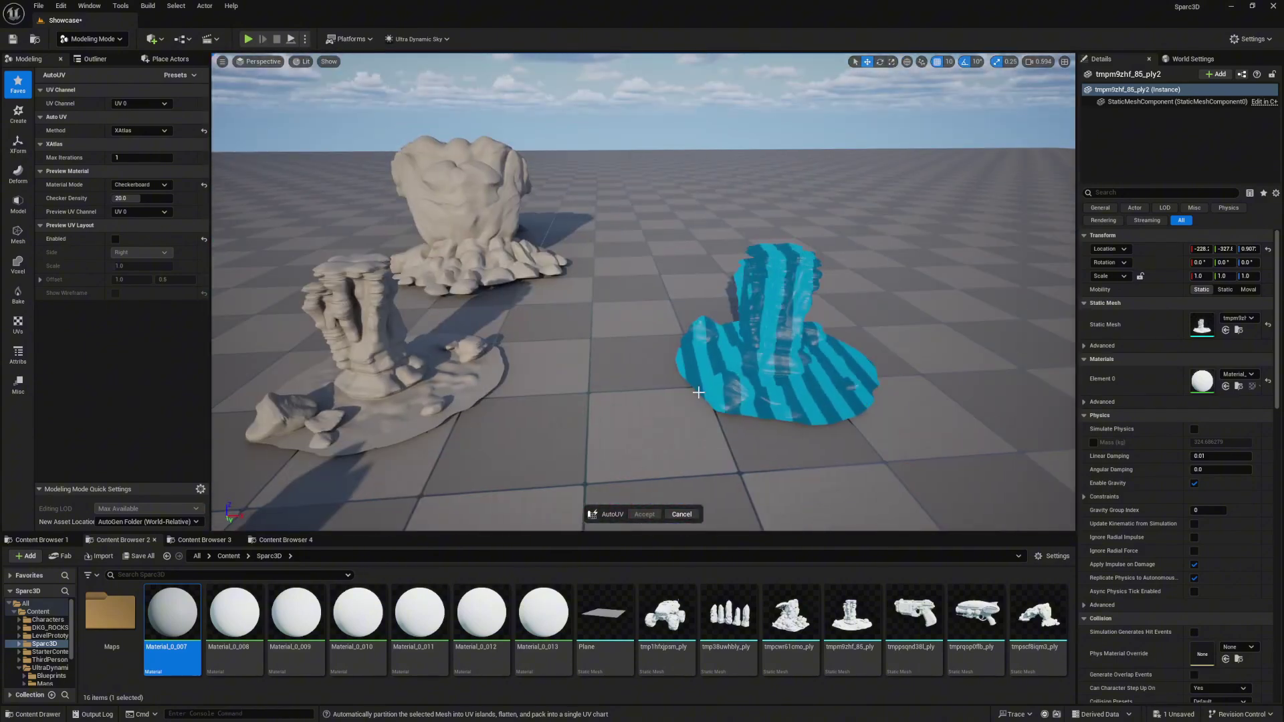
Step: Switch the AutoUV method for the rock pillar to UVAtlas
click(139, 131)
click(133, 151)
click(131, 132)
click(124, 149)
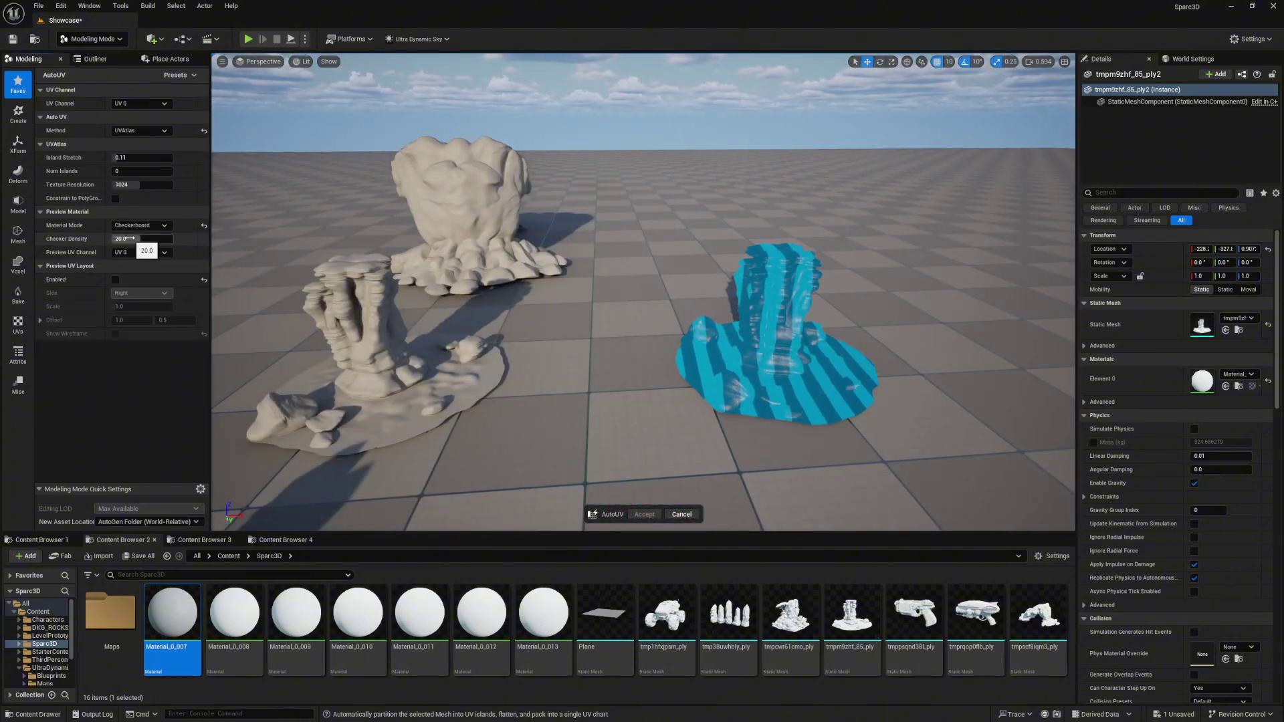
right_drag(642, 374, 667, 435)
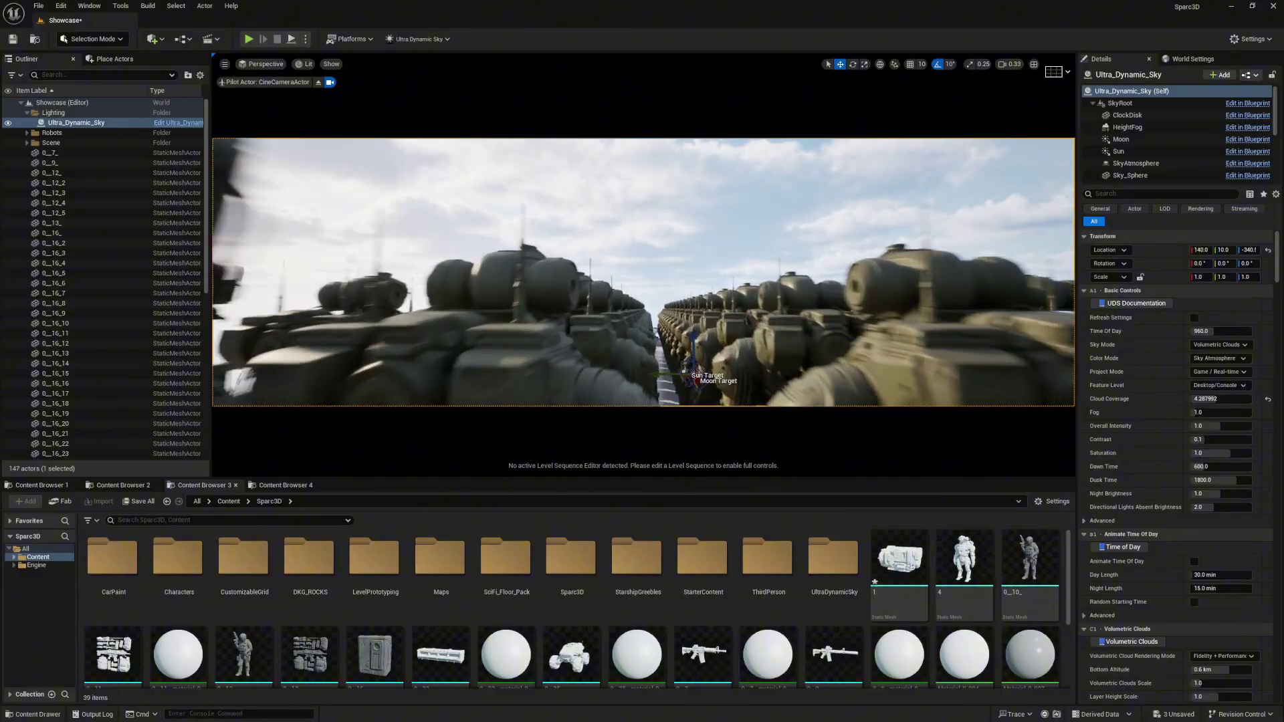
Step: Fly the piloted CineCameraActor around the robot army and examine the front-row robots from several viewpoints
right_drag(643, 272, 881, 232)
scroll(748, 224, up, 1)
scroll(921, 384, up, 1)
mouse_move(922, 384)
right_down()
mouse_move(909, 371)
mouse_move(921, 384)
right_up()
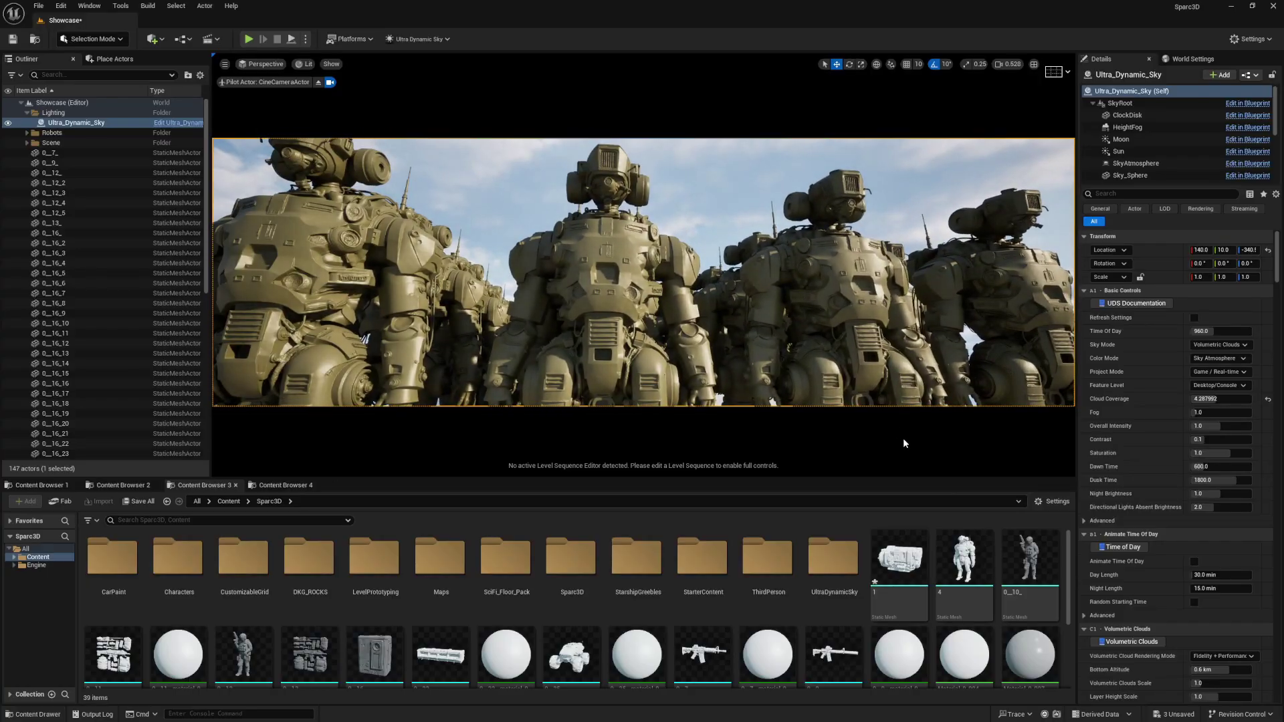
mouse_move(825, 392)
right_down()
mouse_move(829, 404)
mouse_move(827, 374)
mouse_move(819, 381)
right_up()
scroll(822, 383, up, 2)
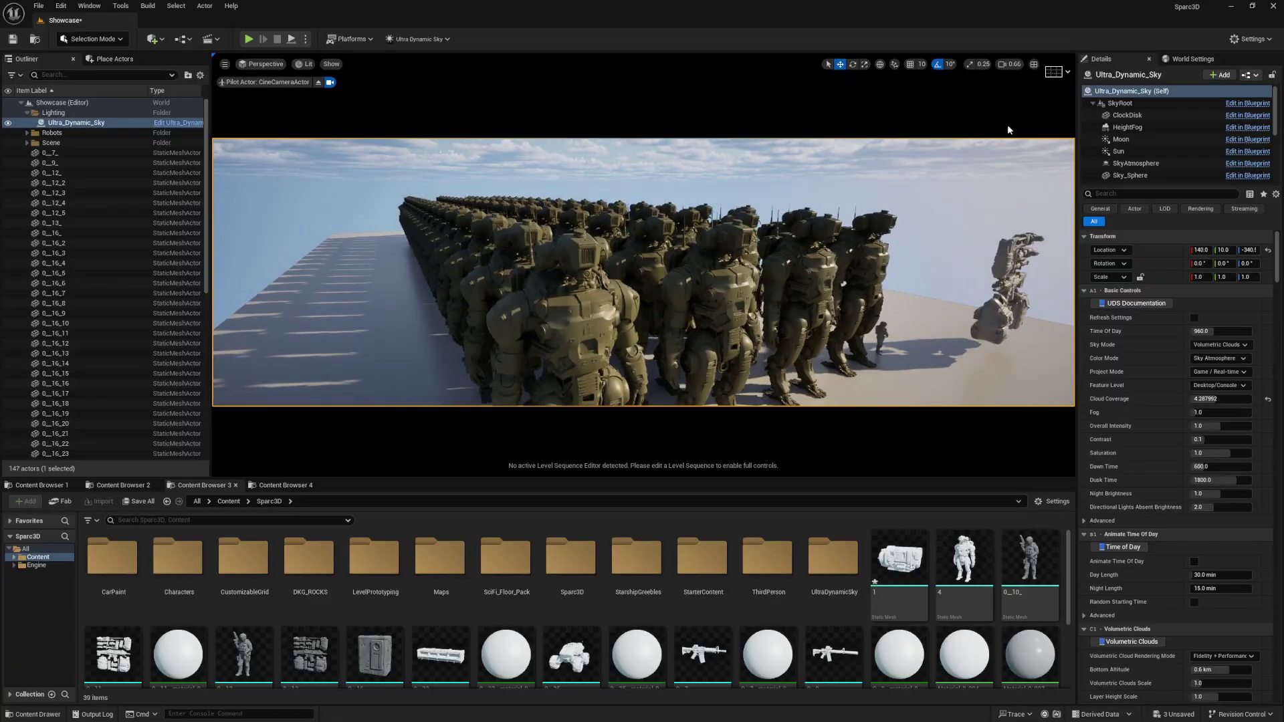
Step: Lower the camera speed to 0.2 and fly in towards the front row of robots
click(1009, 64)
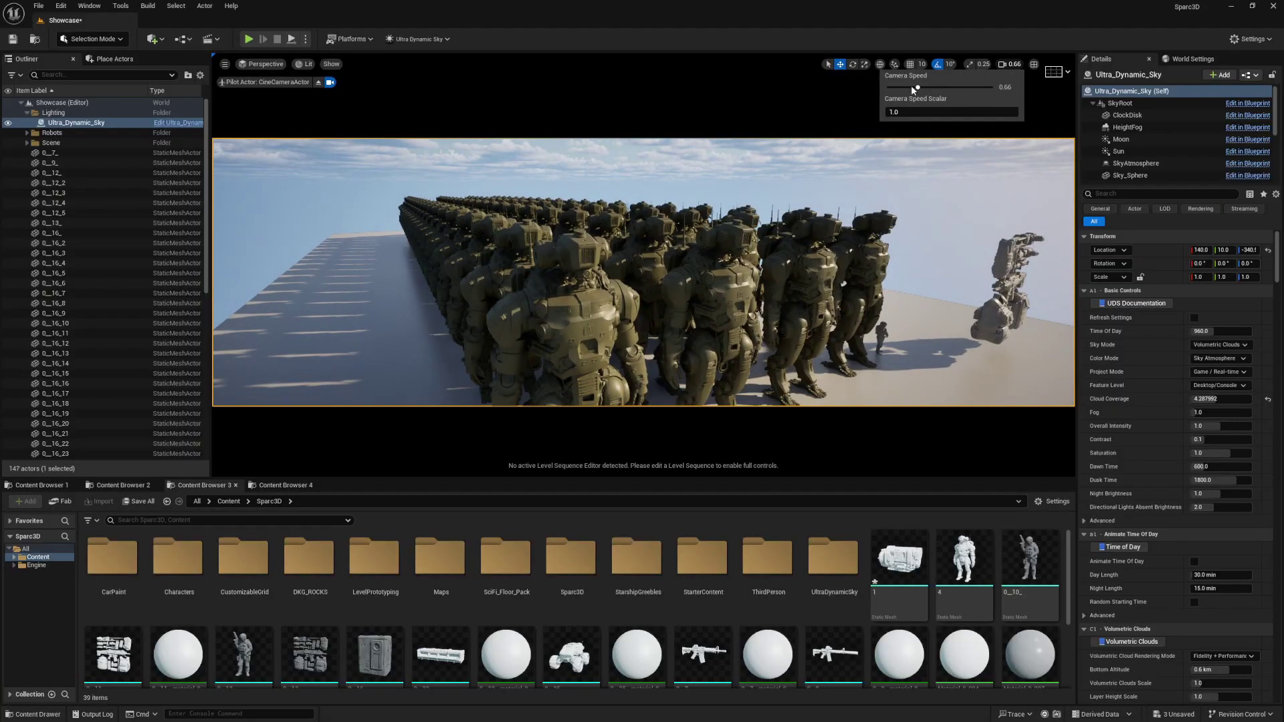
drag(913, 90, 905, 89)
key(w)
right_drag(847, 267, 846, 257)
key(s)
Step: Lower the camera speed to 0.066 and examine the heads and torsos of the nearest robots
click(1009, 65)
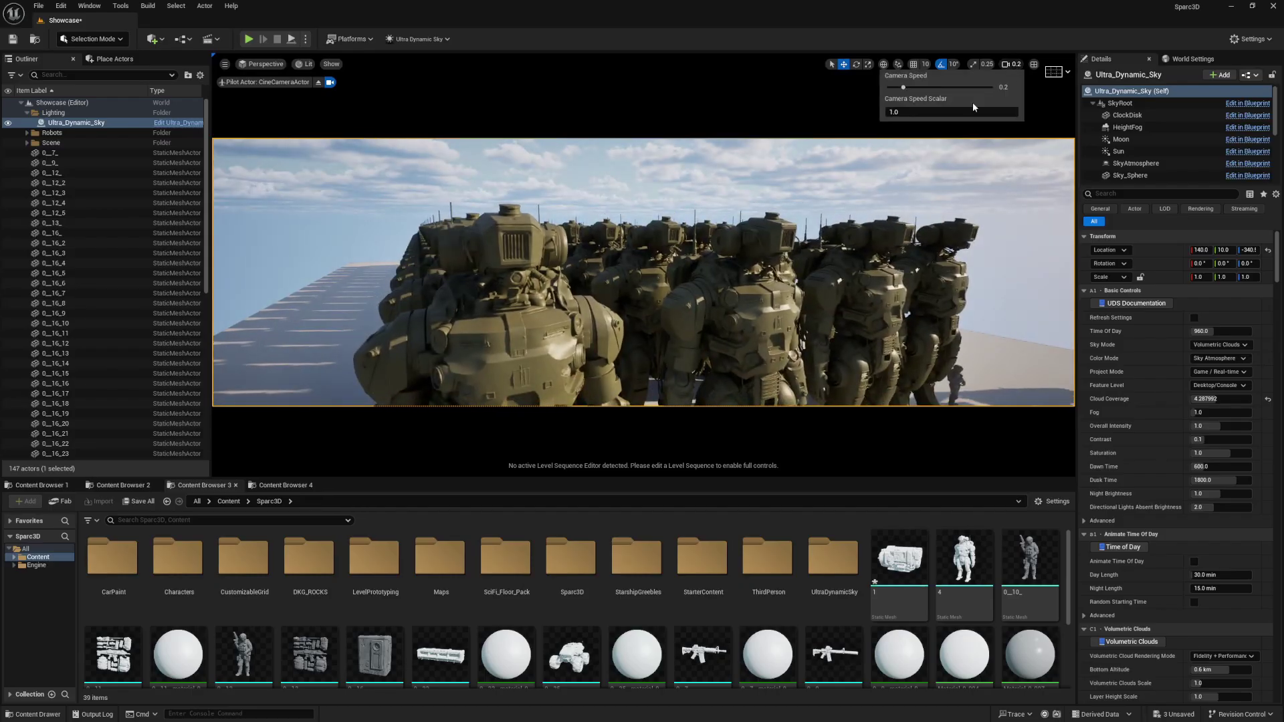
click(896, 87)
right_drag(871, 175, 889, 177)
key(w)
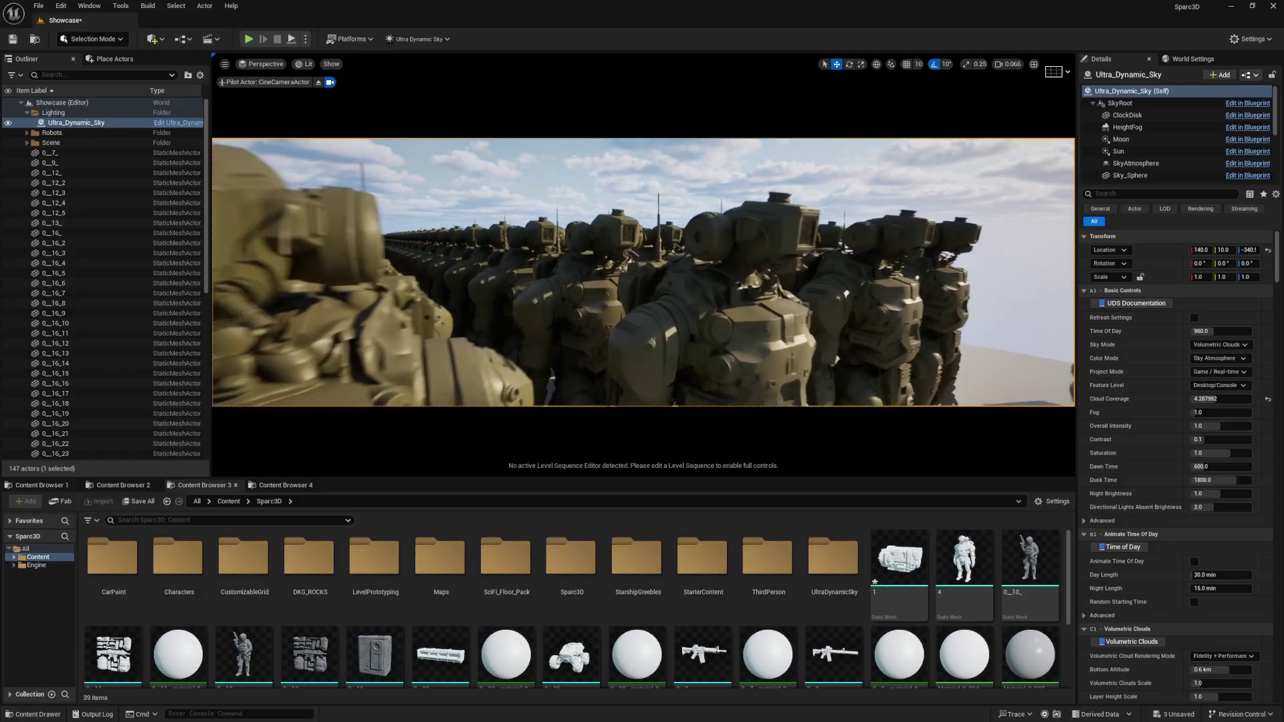
key(a)
key(d)
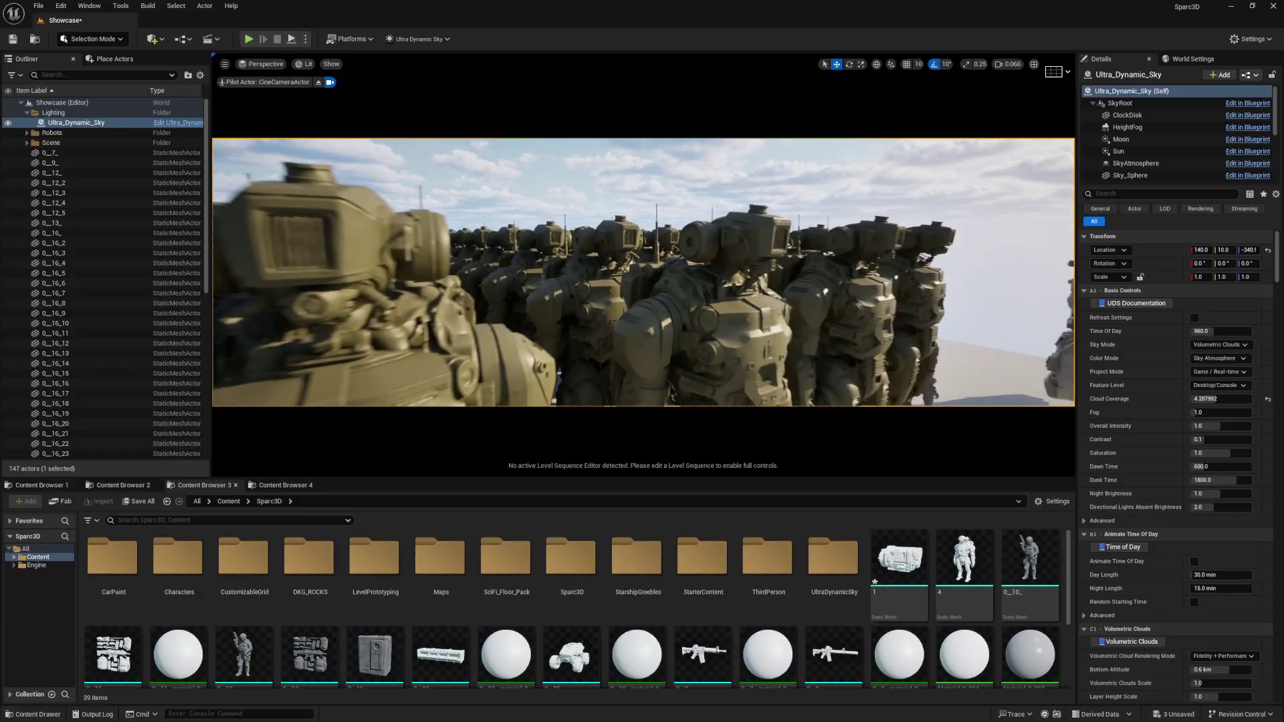
key(s)
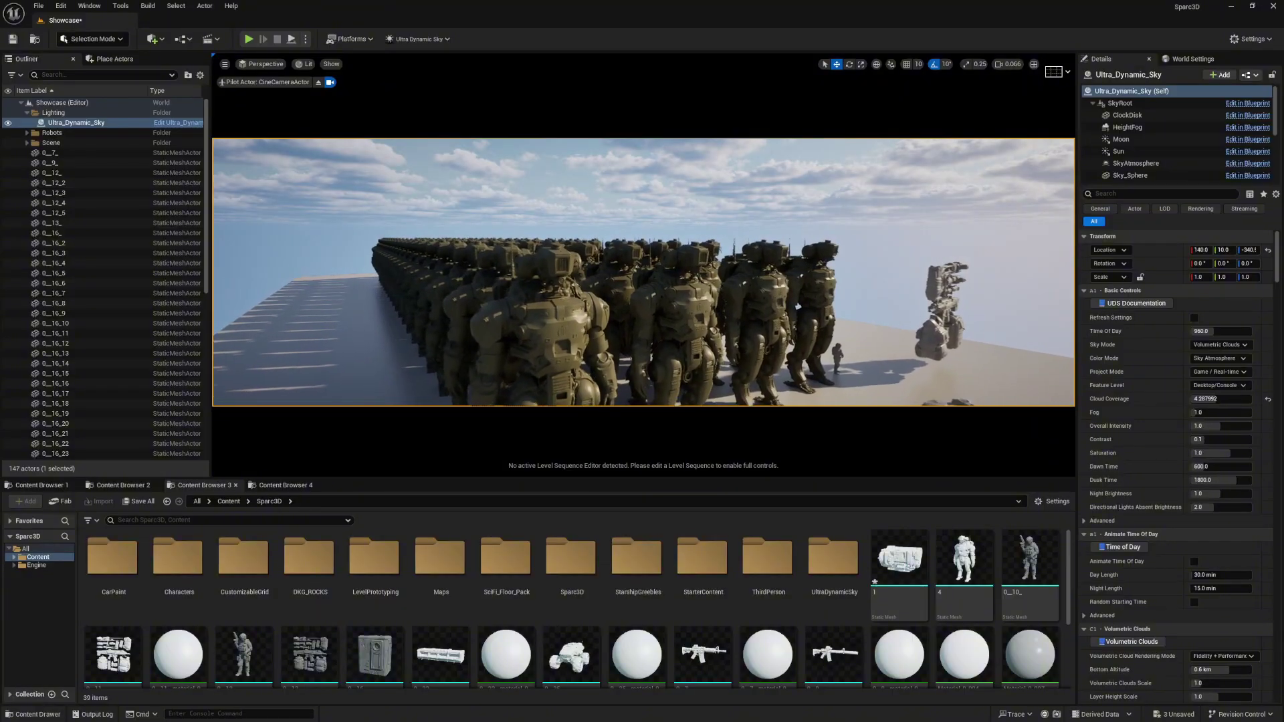
Step: Fly the piloted camera back and forth along the robot ranks, reducing the camera speed to 0.003
right_drag(889, 176, 715, 291)
key(w)
scroll(932, 168, down, 1)
key(s)
scroll(832, 334, up, 3)
key(w)
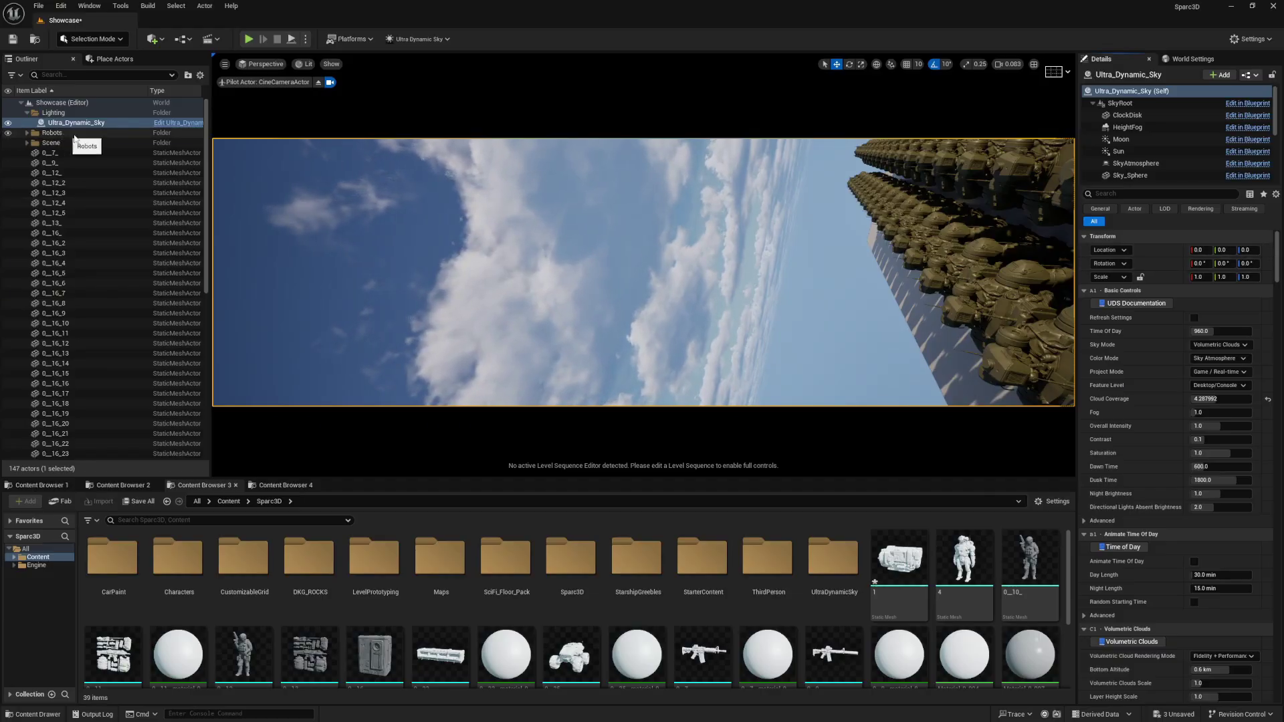
Step: Search the level's actors for "cam", select the CineCameraActor and reset its location and rotation to zero
text(cam)
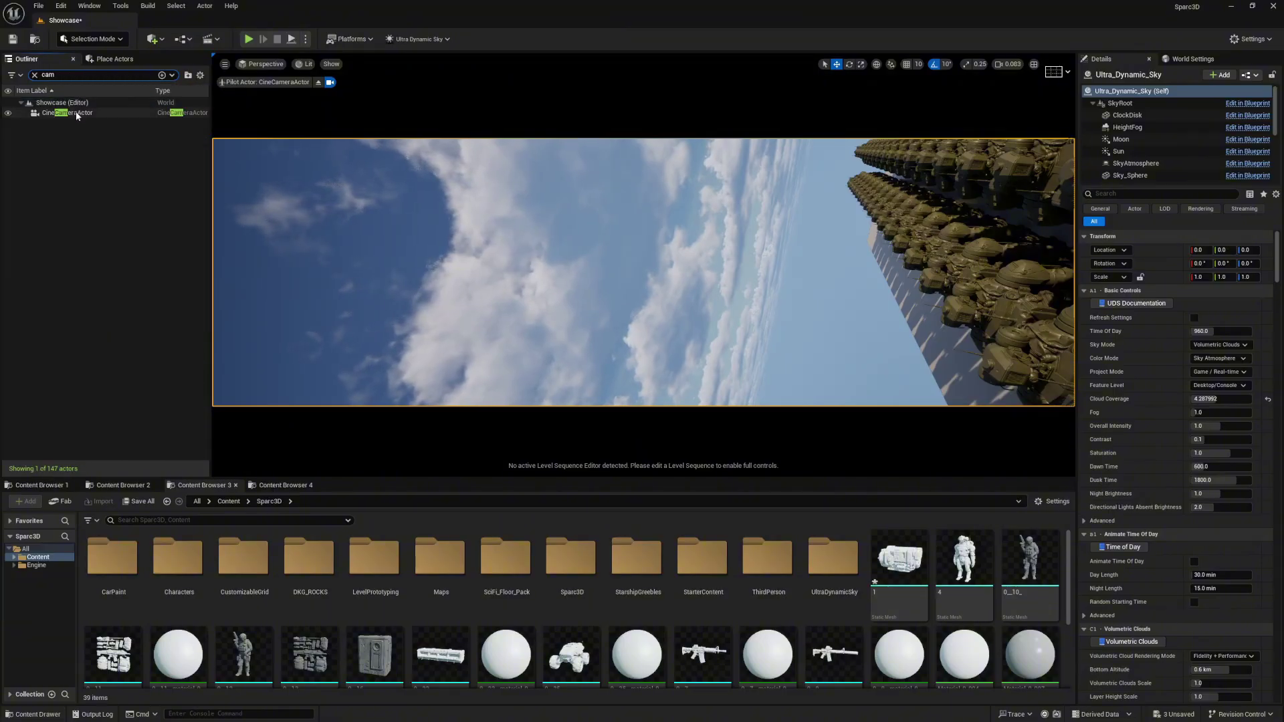
click(75, 113)
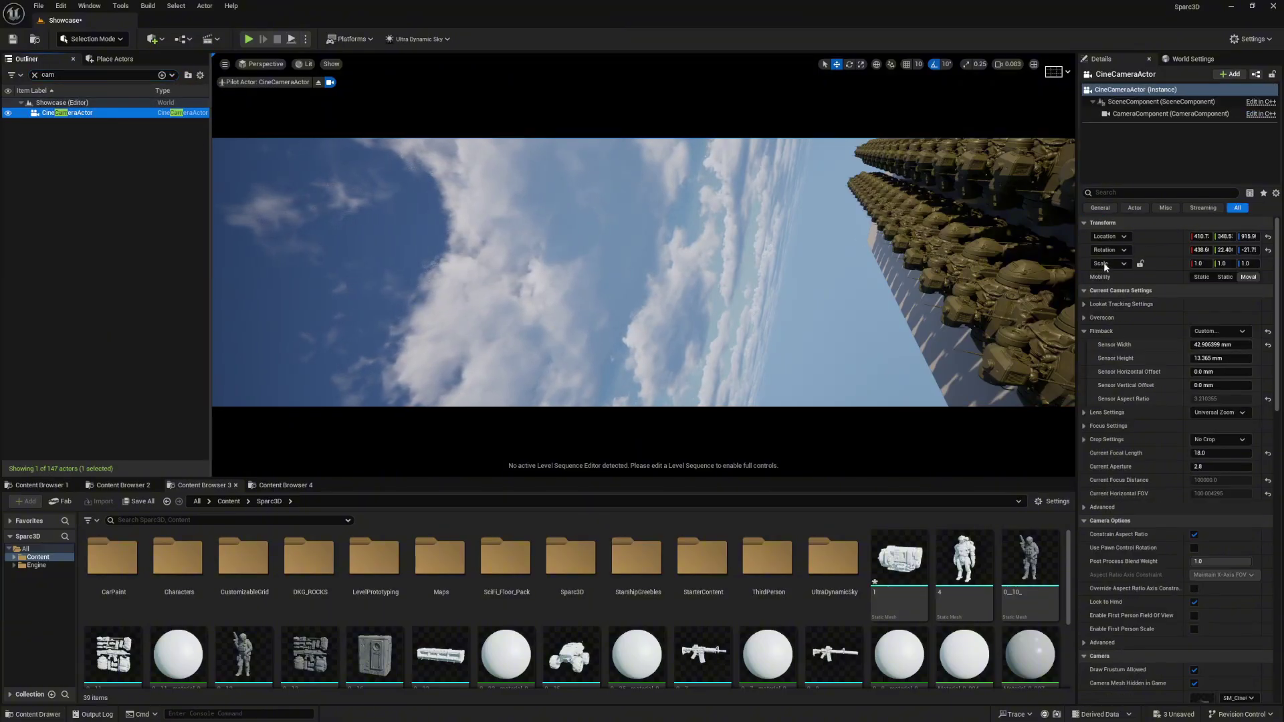
click(1268, 236)
click(1267, 250)
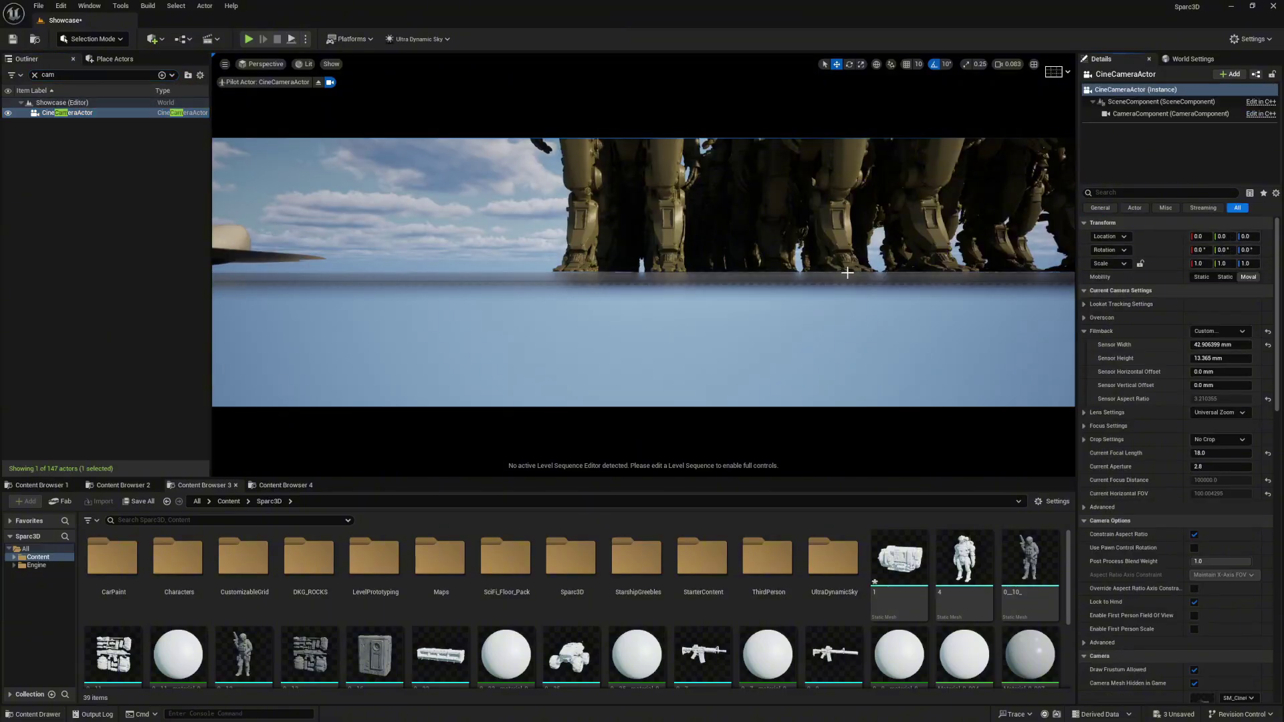
Step: Tilt and reposition the piloted CineCameraActor to frame the robot army from a low angle against the sky
right_drag(847, 273, 889, 194)
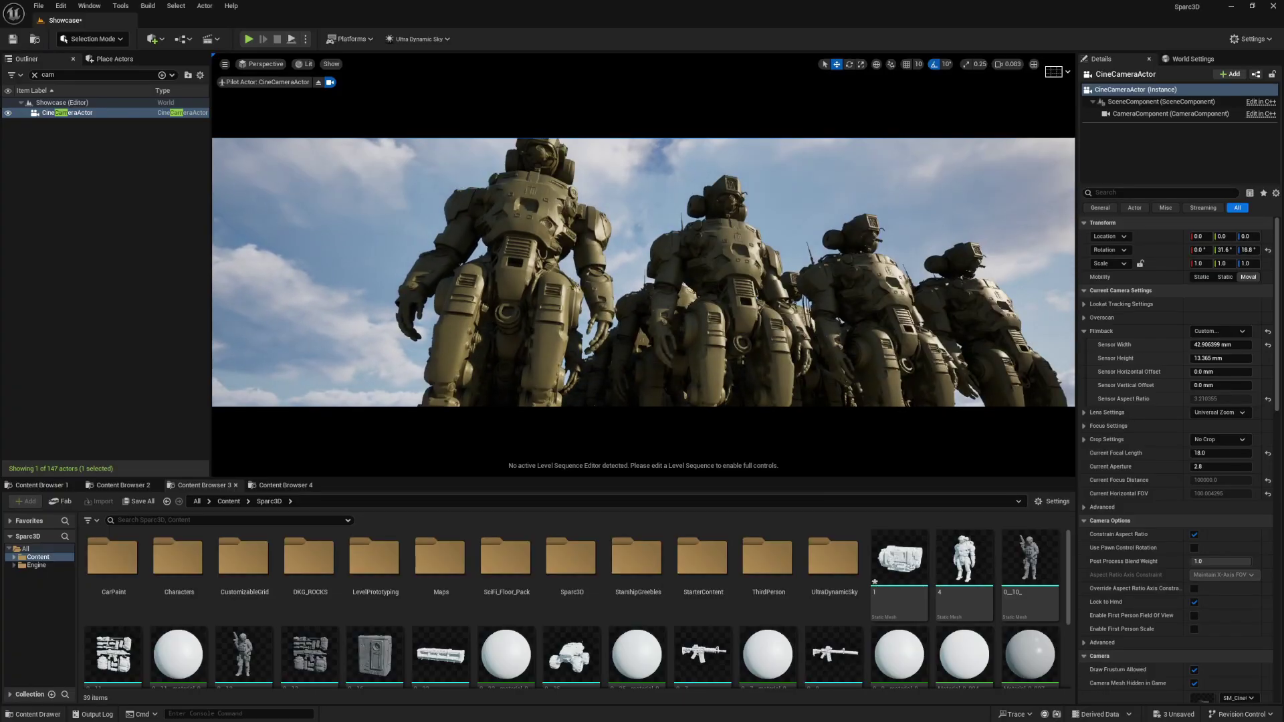
mouse_move(846, 273)
right_down()
mouse_move(837, 282)
mouse_move(853, 264)
mouse_move(868, 276)
mouse_move(857, 270)
right_up()
key(s)
key(w)
key(w)
key(a)
key(s)
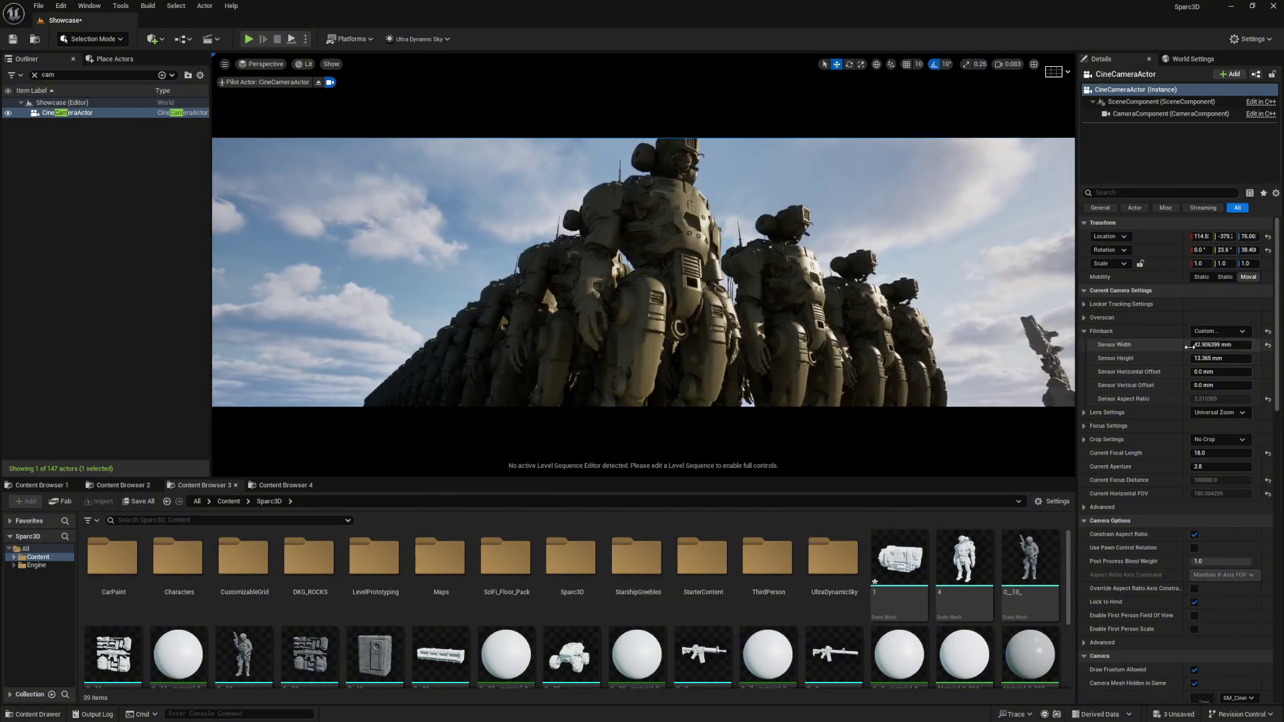
Step: Clear the actor search, select Ultra_Dynamic_Sky in the Lighting folder and raise its Fog to about 3.61
click(35, 74)
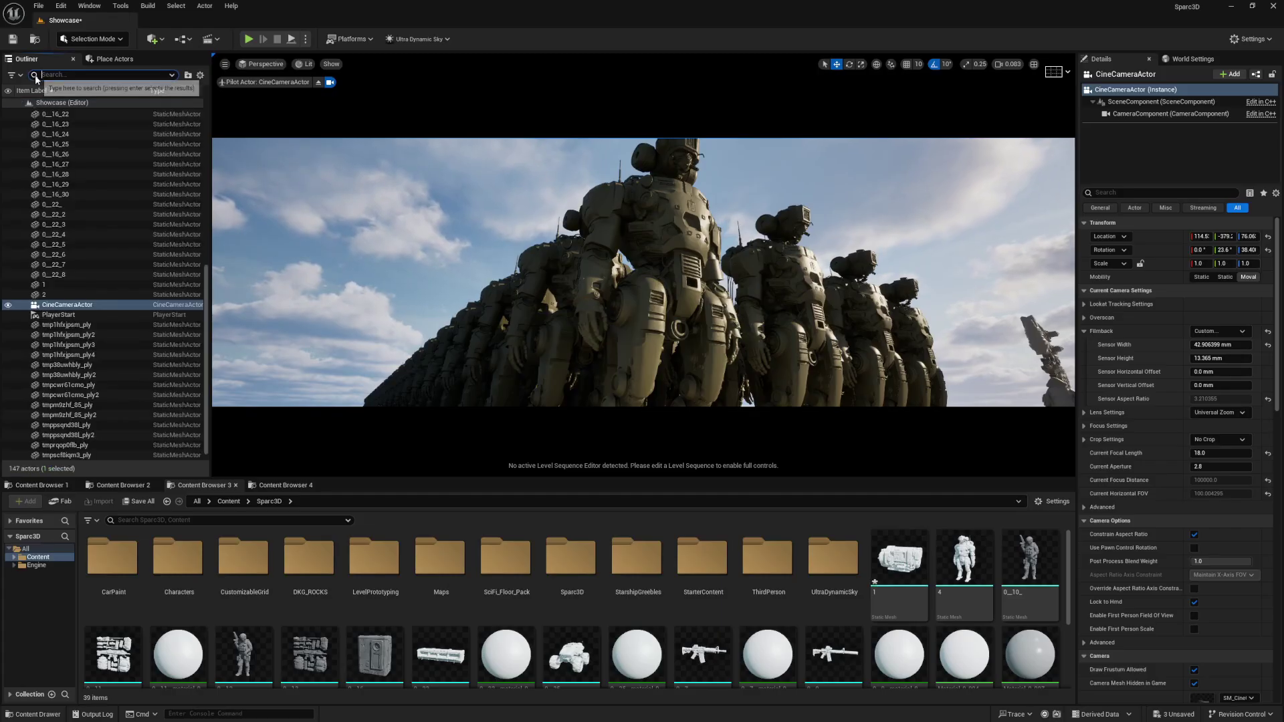
drag(205, 258, 205, 114)
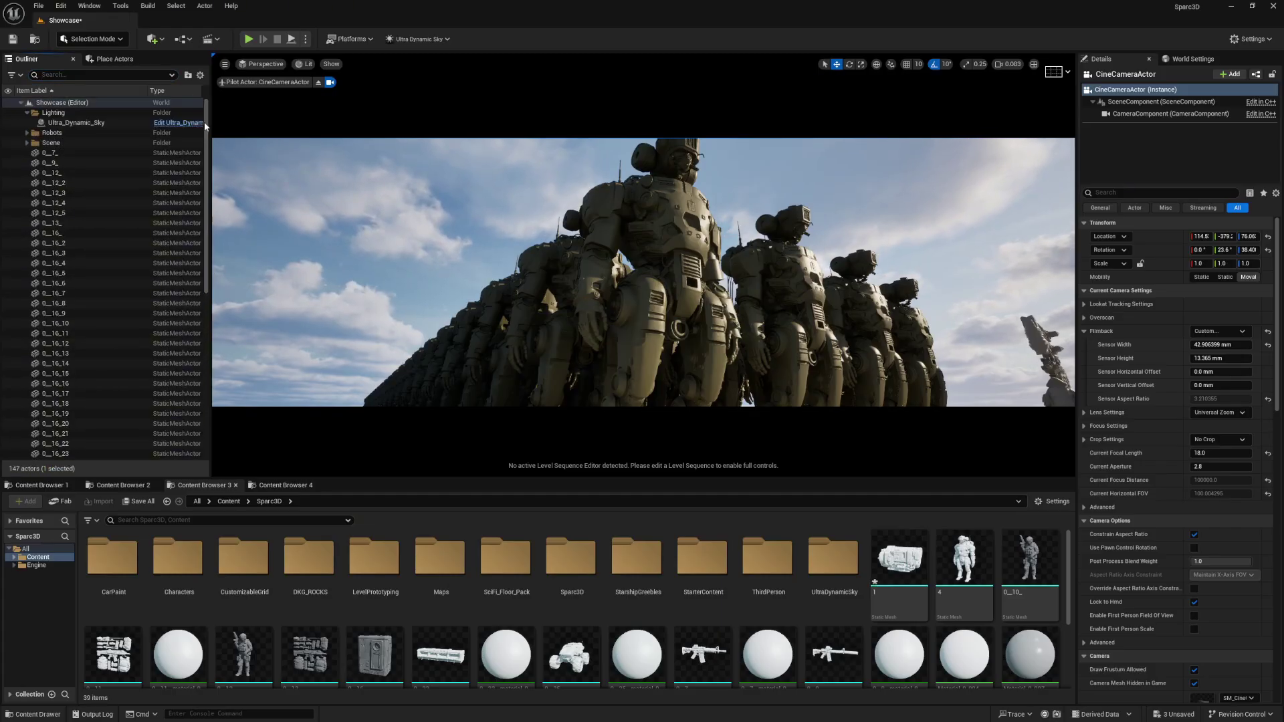
click(75, 122)
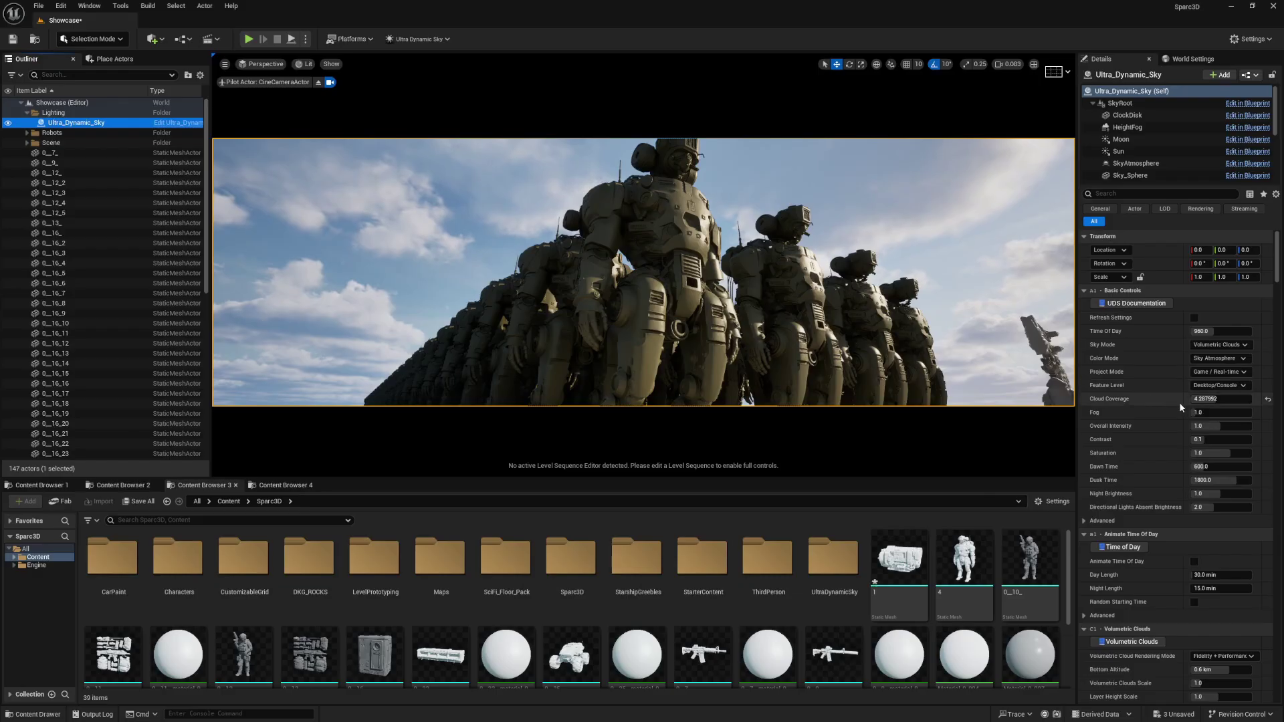
drag(1200, 412, 1237, 412)
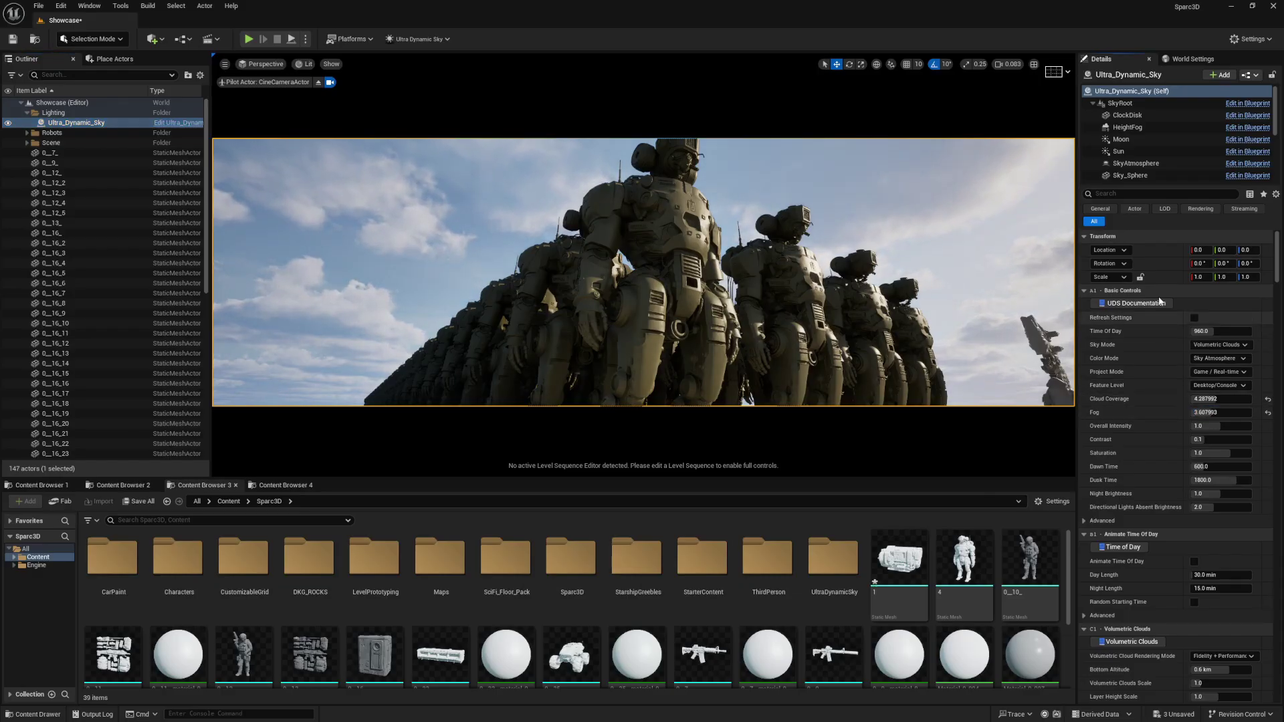
Step: Filter the sky's properties by "real", clear the filter and set Time Of Day to about 1632
click(1109, 195)
text(real)
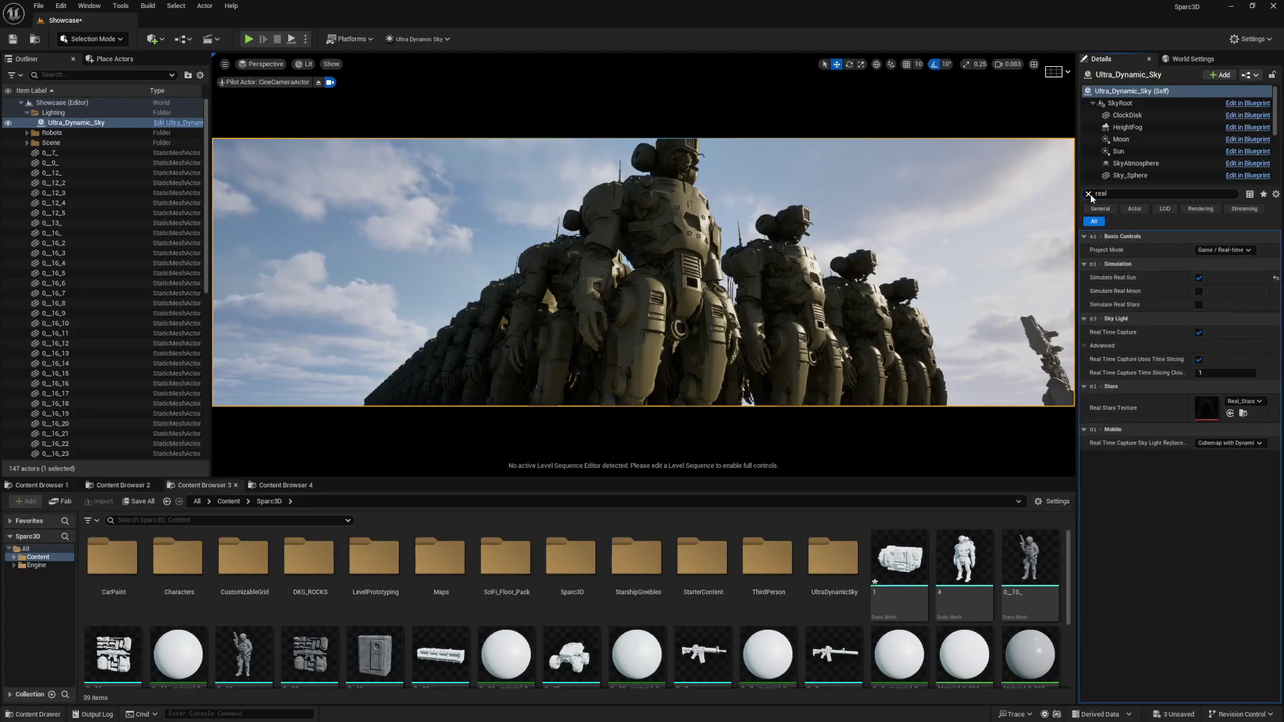
click(1087, 195)
drag(1217, 333, 1234, 334)
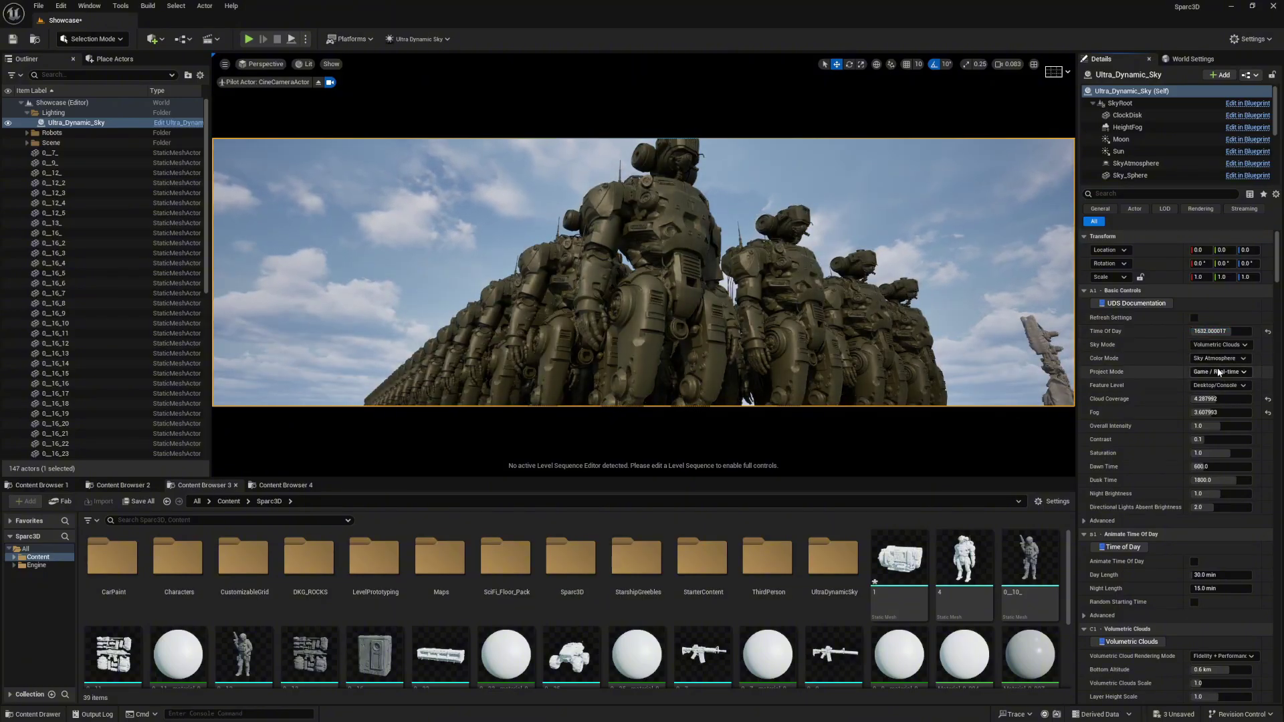
Step: Set the sky's Cloud Coverage to about 4.58, Overall Intensity to 1.04, Dawn Time to 1632 and Time Of Day to about 1286
drag(1211, 399, 1219, 428)
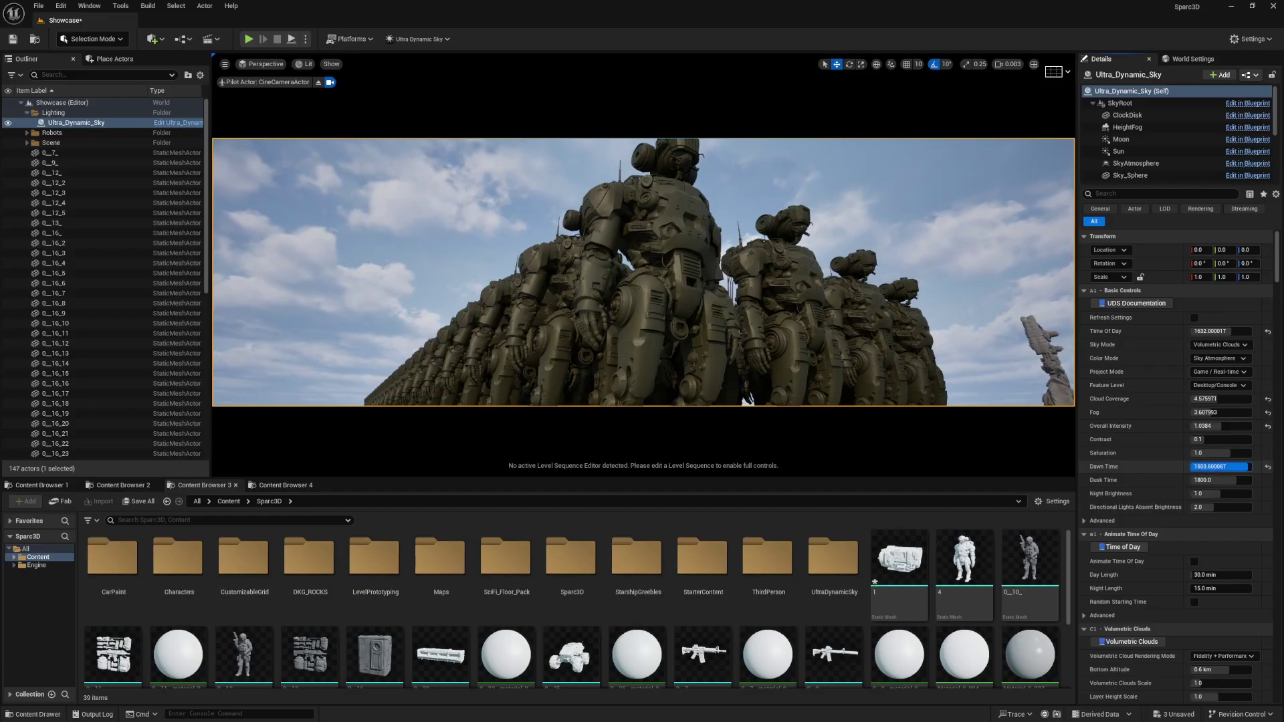
drag(1211, 466, 1220, 466)
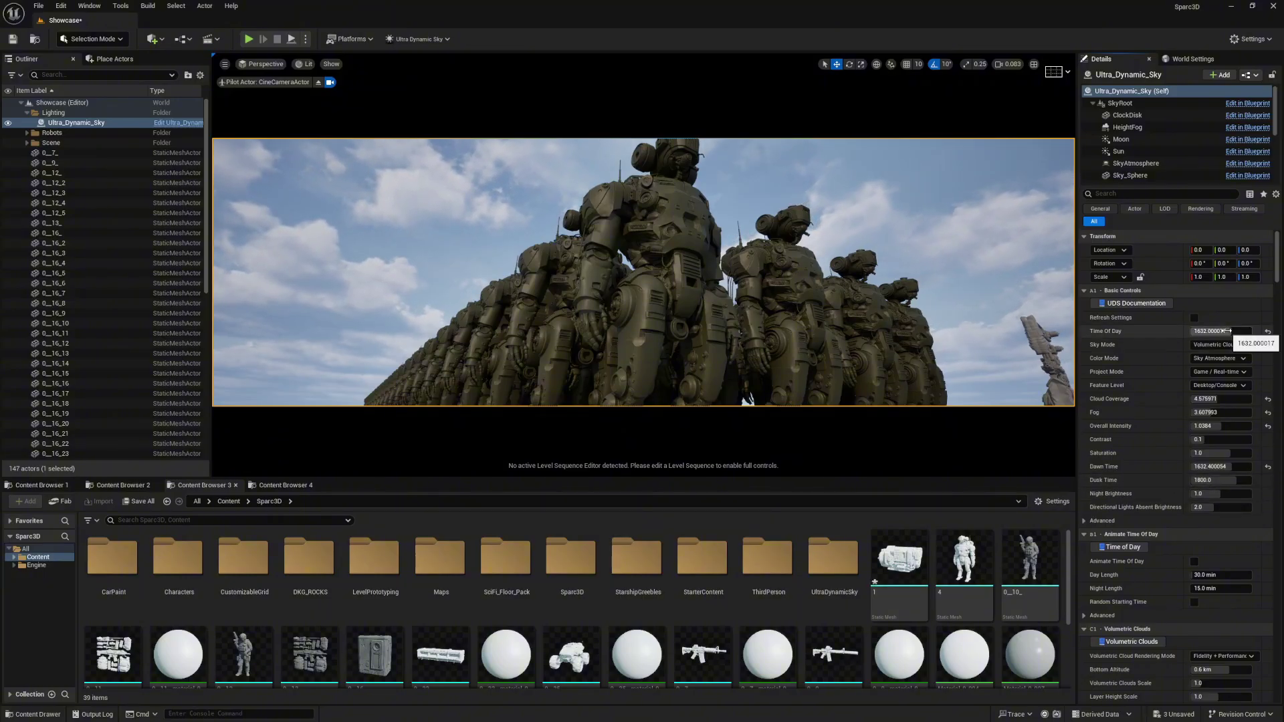
mouse_move(1226, 331)
mouse_down()
mouse_move(1193, 331)
mouse_move(1274, 331)
mouse_move(1146, 330)
mouse_move(1224, 331)
mouse_up()
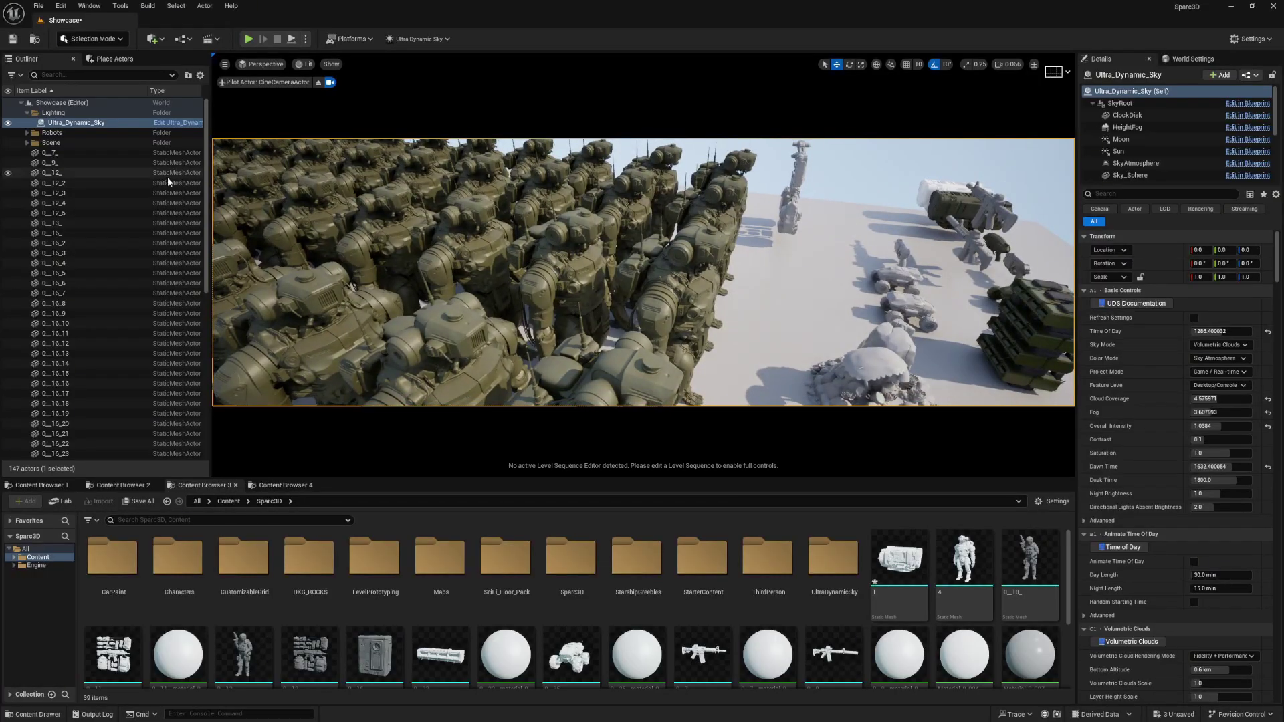
Step: Hide the Robots folder in the level to reveal the other models on the ground
click(8, 133)
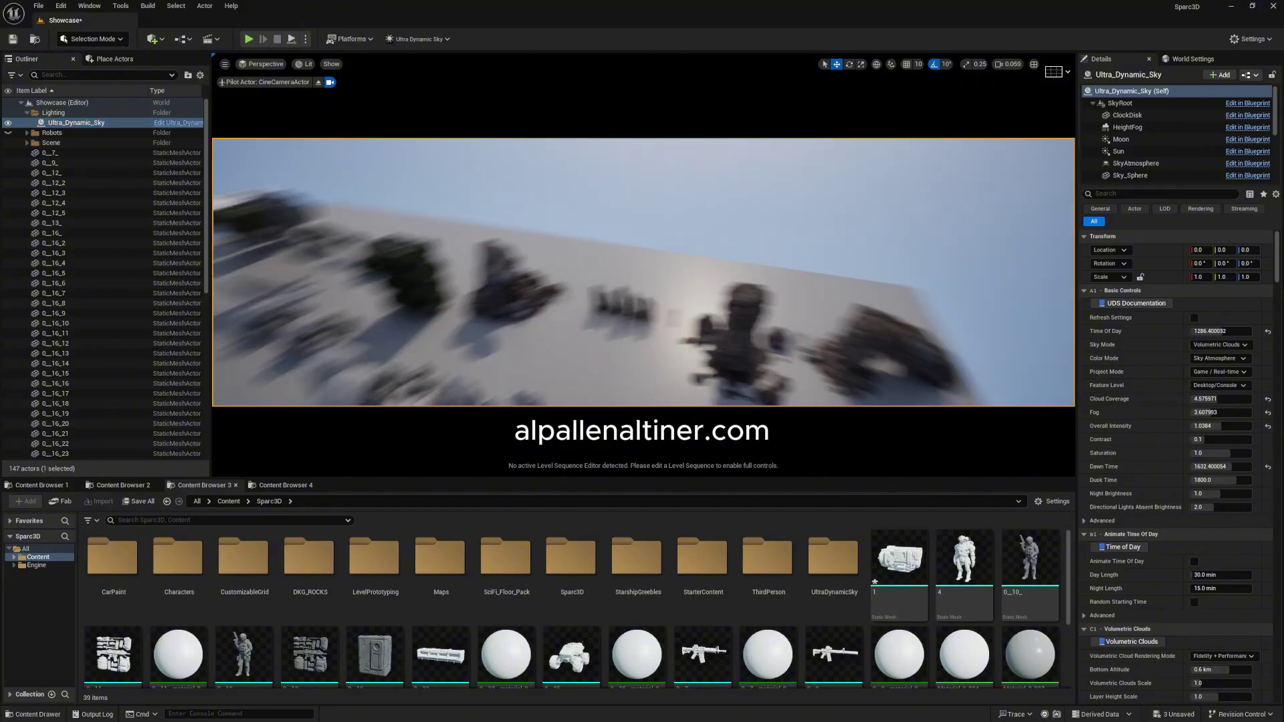